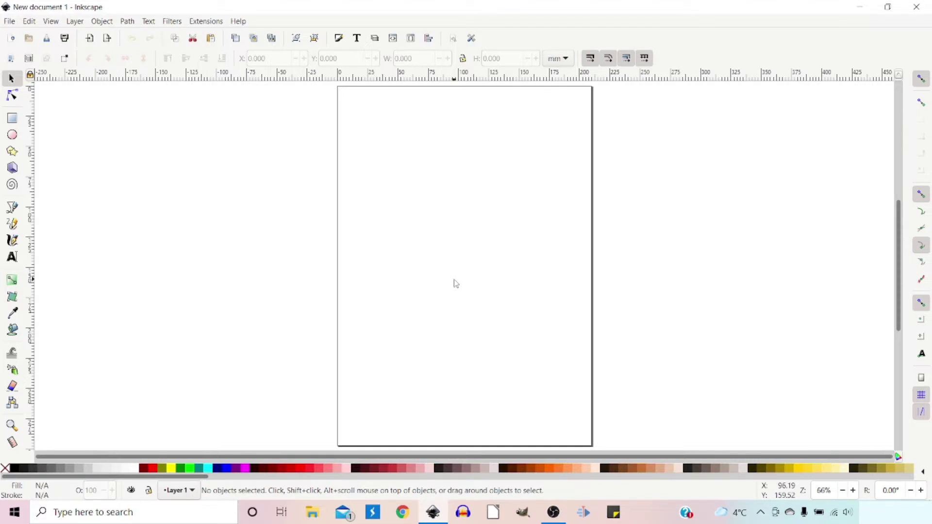
Turn off the page border in the document properties.
{"action": "left_click", "coordinate": [453, 39]}
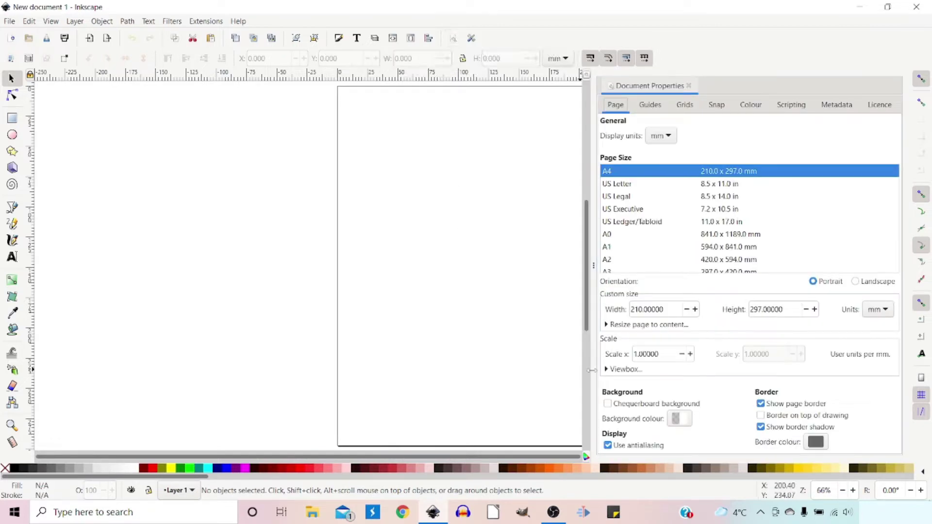
{"action": "left_click", "coordinate": [759, 404]}
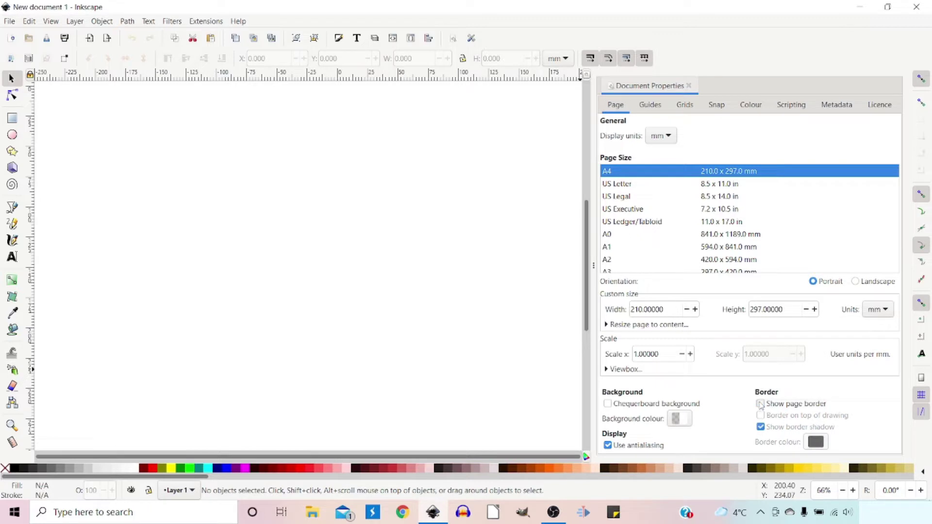
{"action": "left_click", "coordinate": [688, 85]}
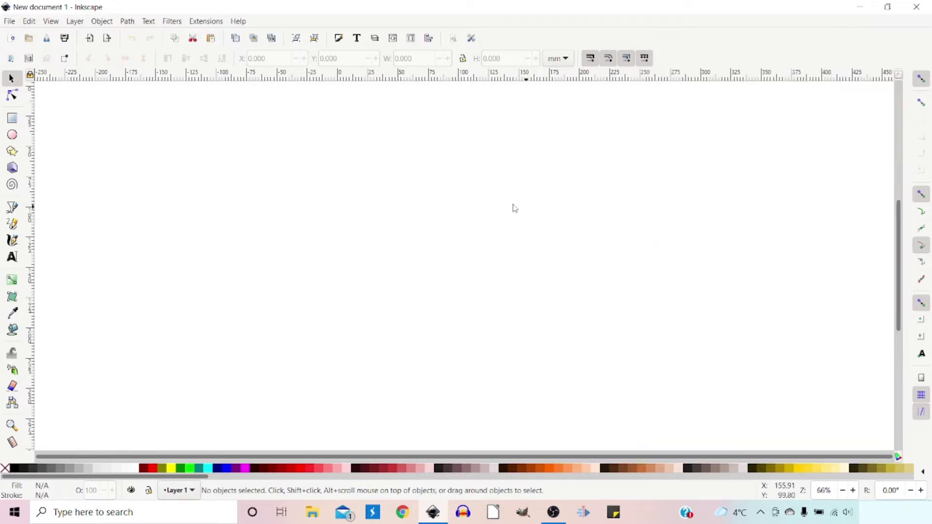
Open the Fill and Stroke settings and place a vertical guide near the middle of the canvas, at about X = 11 mm.
{"action": "left_click", "coordinate": [341, 37]}
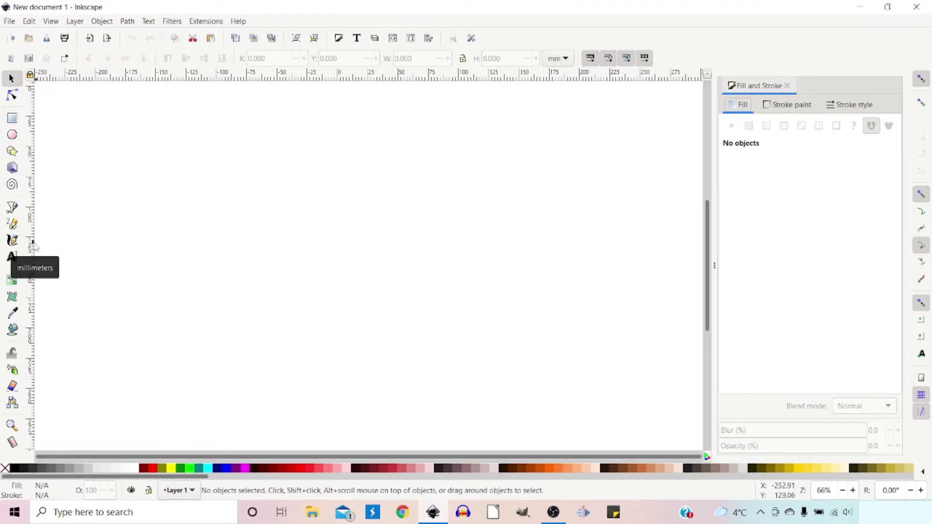
{"action": "left_click_drag", "start_coordinate": [31, 242], "coordinate": [351, 312]}
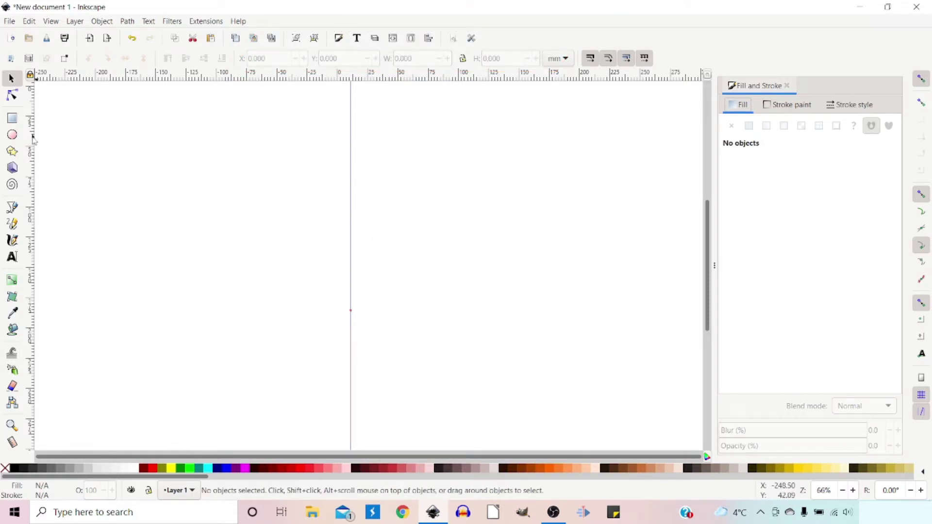
Draw a circle with a radius of about 66.3 mm, enable snapping to centres, and centre the circle on the vertical guide.
{"action": "left_click", "coordinate": [13, 135]}
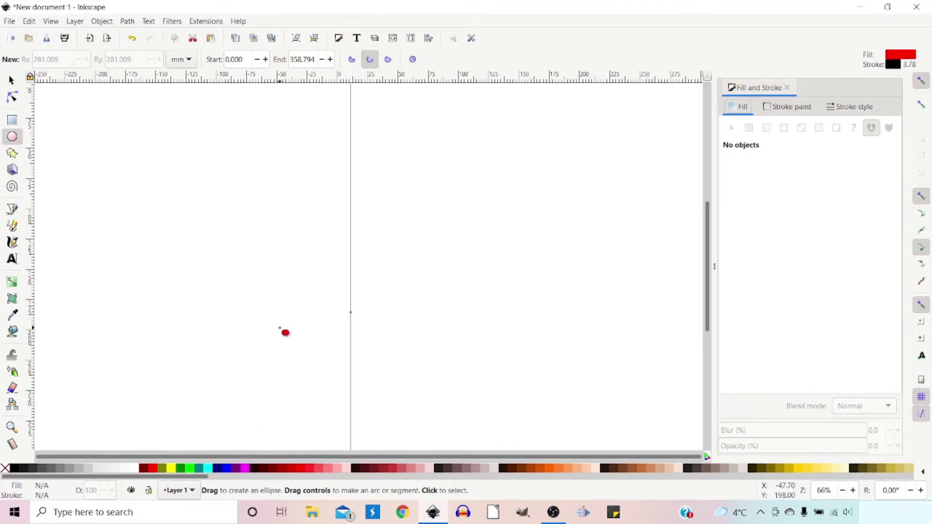
{"action": "mouse_move", "coordinate": [280, 329]}
{"action": "left_mouse_down"}
{"action": "mouse_move", "coordinate": [383, 267]}
{"action": "mouse_move", "coordinate": [407, 200]}
{"action": "mouse_move", "coordinate": [455, 167]}
{"action": "left_mouse_up"}
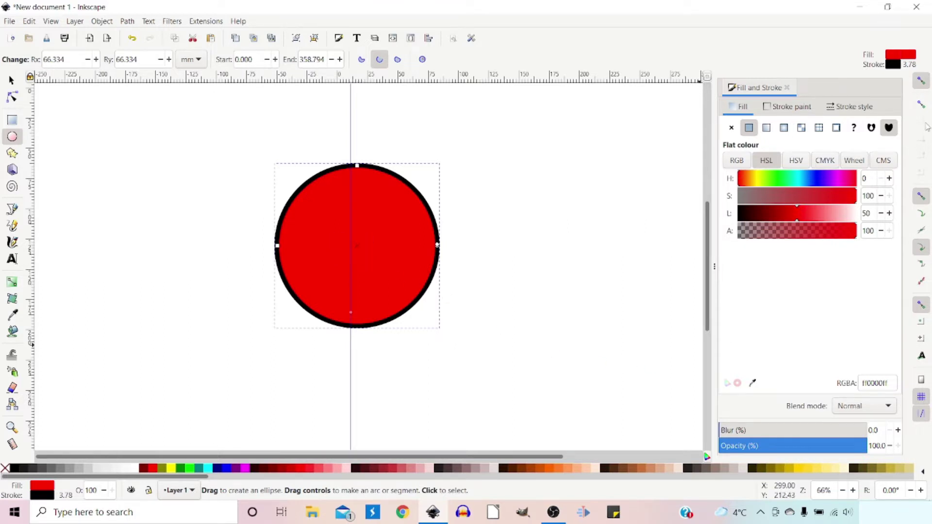
{"action": "left_click", "coordinate": [921, 323]}
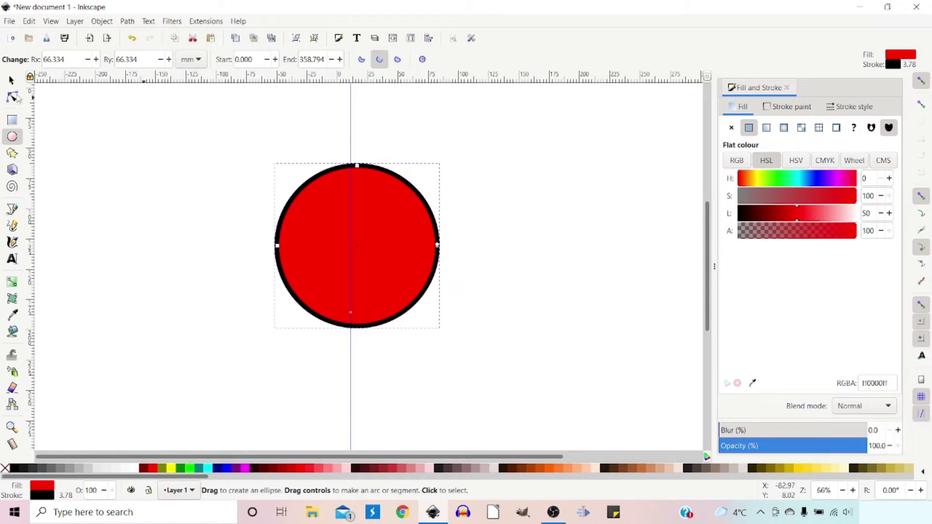
{"action": "key", "text": "s"}
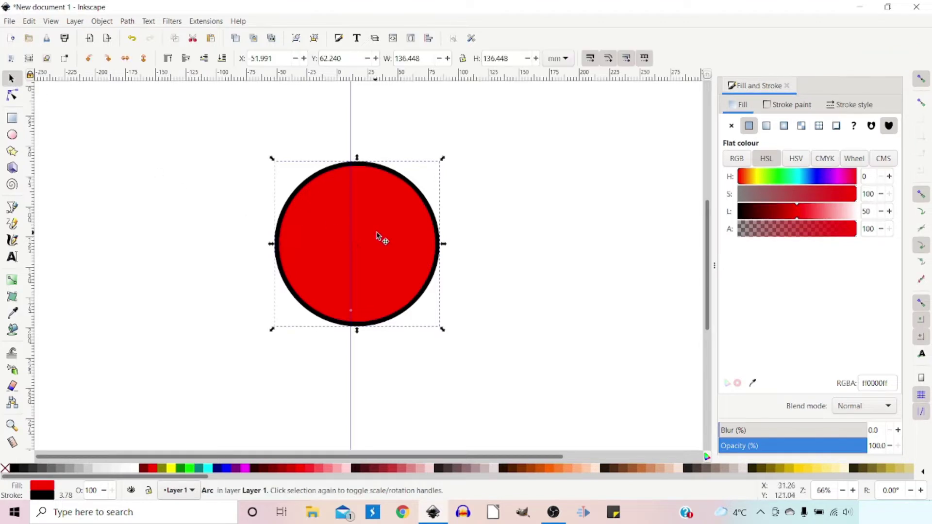
{"action": "left_click_drag", "start_coordinate": [409, 220], "coordinate": [404, 219]}
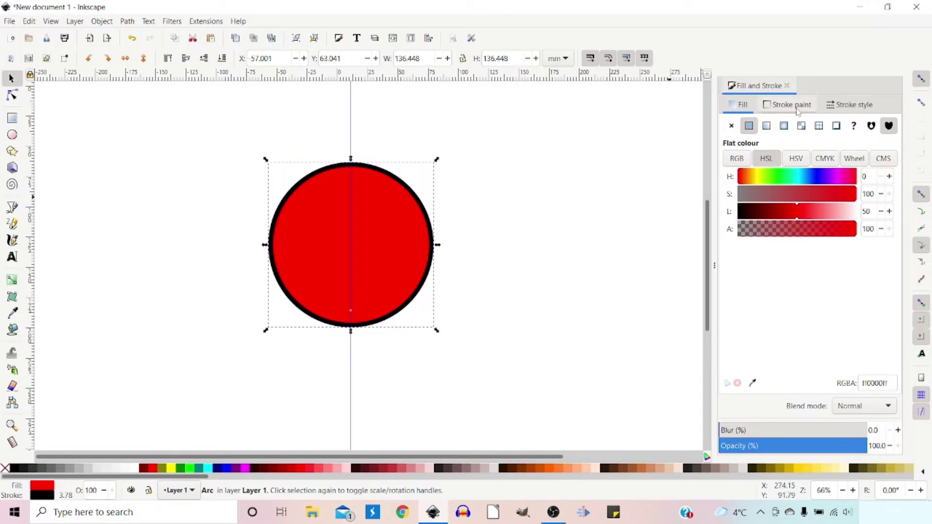
Set the circle's stroke width to 12 mm.
{"action": "left_click", "coordinate": [849, 104]}
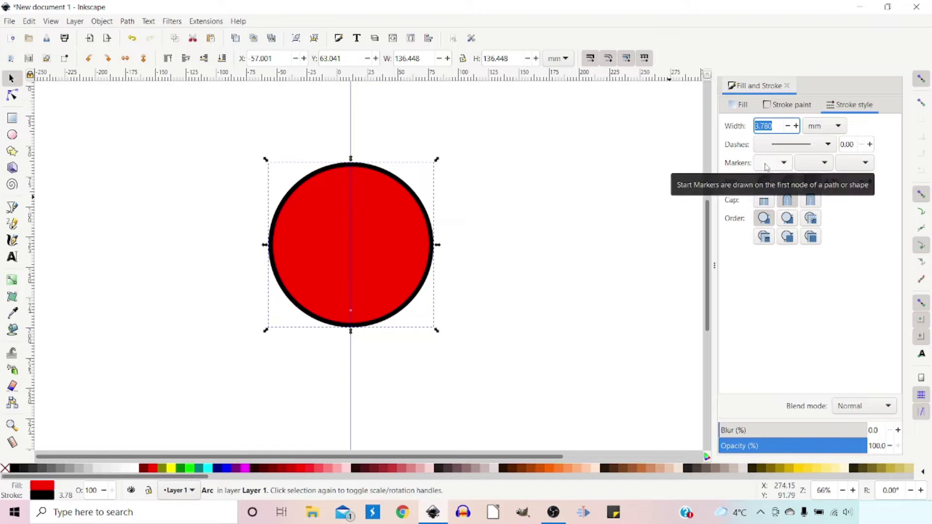
{"action": "type", "text": "1"}
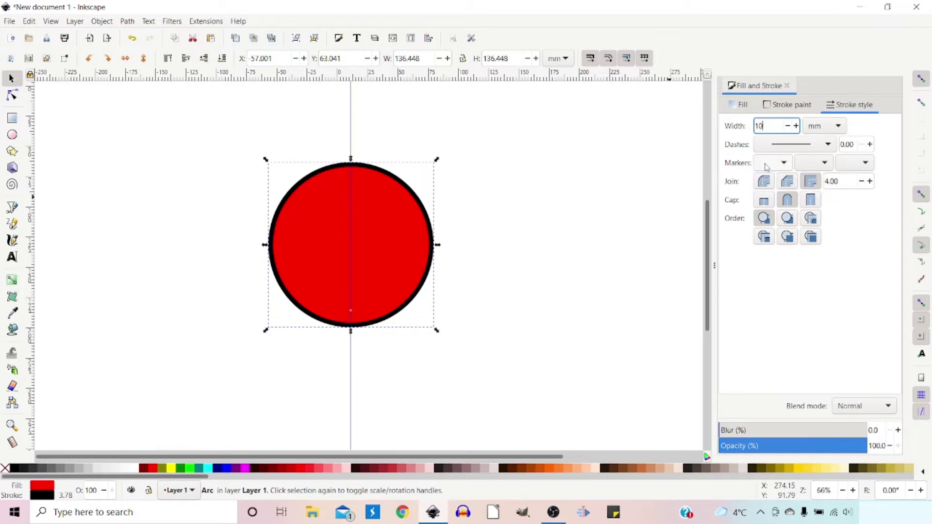
{"action": "type", "text": "0"}
{"action": "key", "text": "Return"}
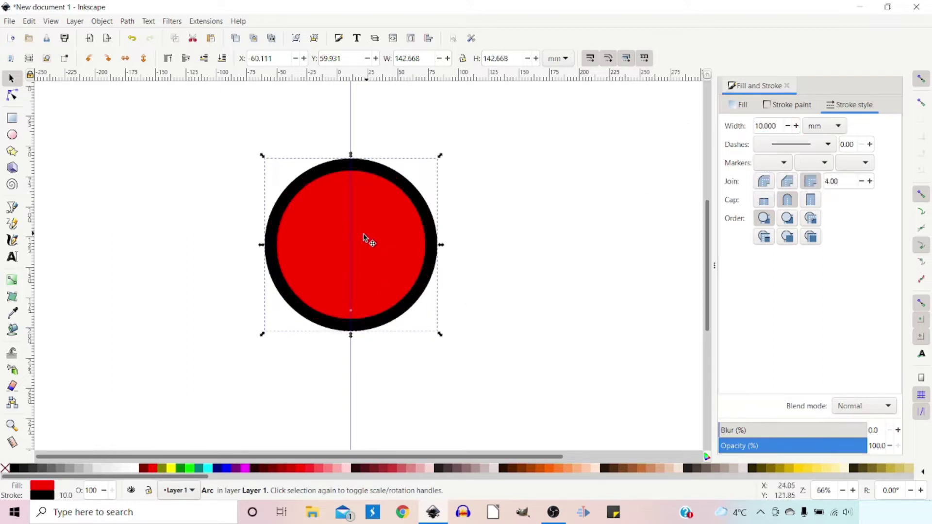
{"action": "triple_click", "coordinate": [777, 126]}
{"action": "type", "text": "12"}
{"action": "key", "text": "Return"}
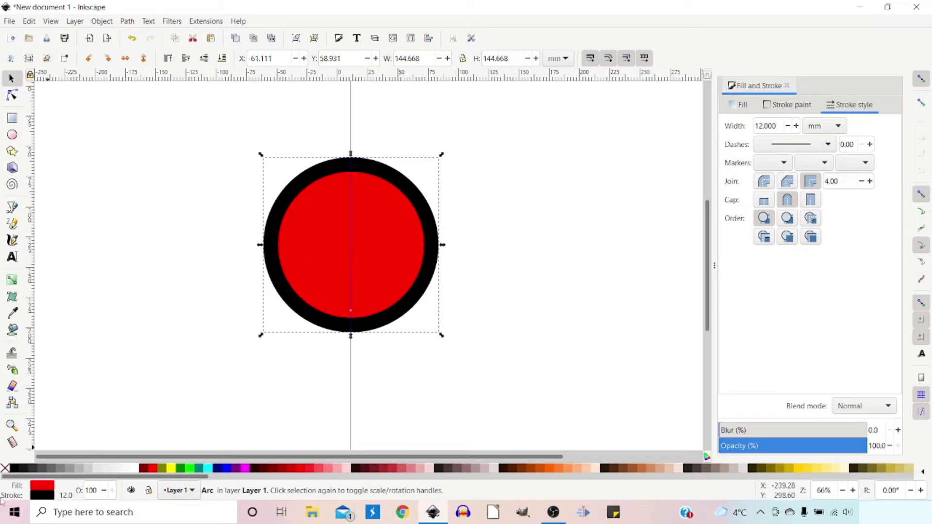
Remove the circle's fill and lower its opacity to about 46%.
{"action": "left_click", "coordinate": [5, 468]}
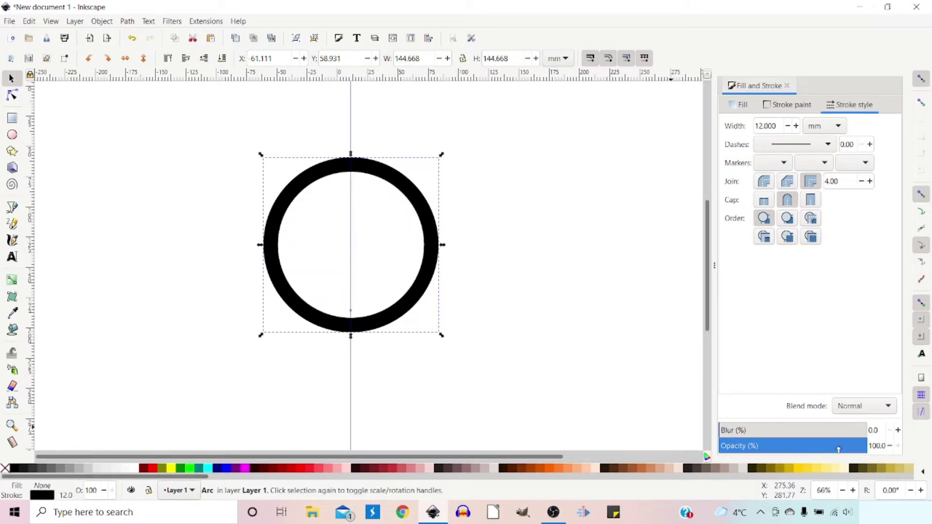
{"action": "left_click_drag", "start_coordinate": [838, 449], "coordinate": [786, 453]}
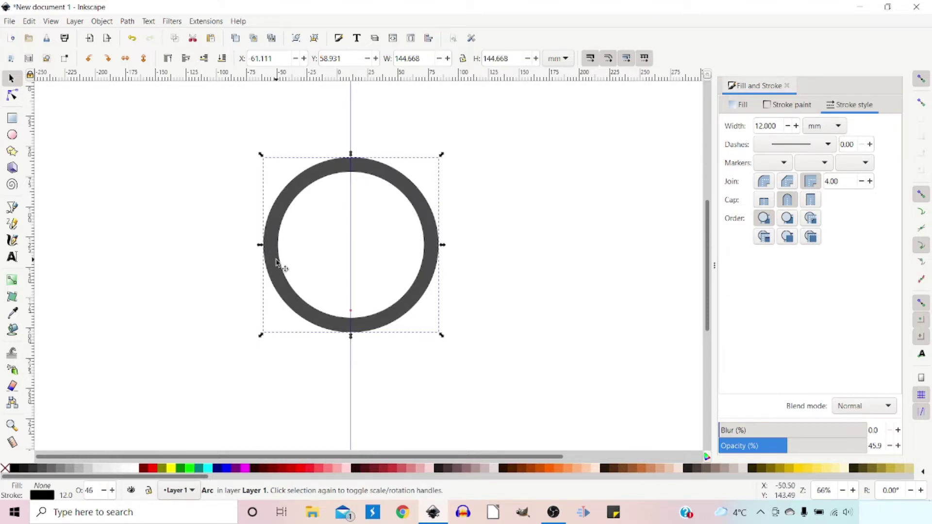
Place a copy of the ring about 56 mm to its left and snap the copy's rotation centre to the original ring's centre.
{"action": "left_click_drag", "start_coordinate": [276, 260], "coordinate": [202, 244]}
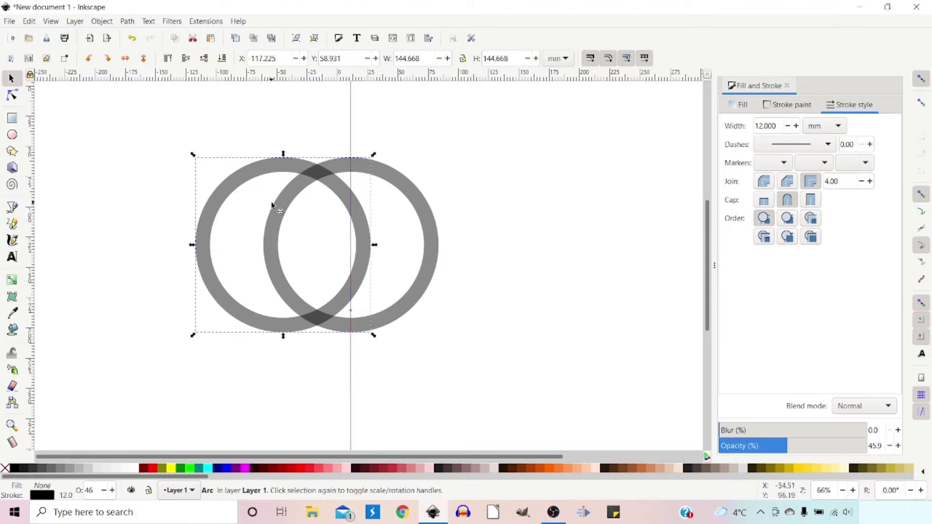
{"action": "left_click", "coordinate": [244, 188]}
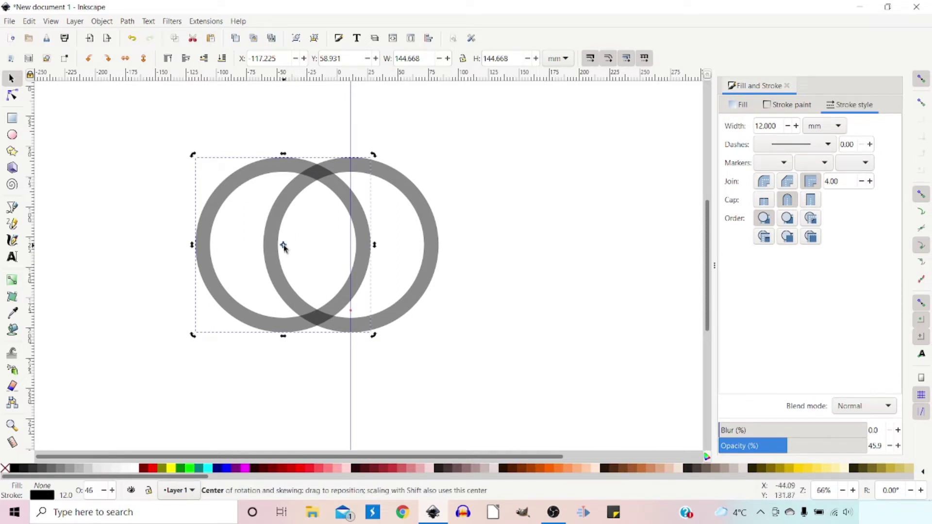
{"action": "left_click_drag", "start_coordinate": [283, 246], "coordinate": [344, 246]}
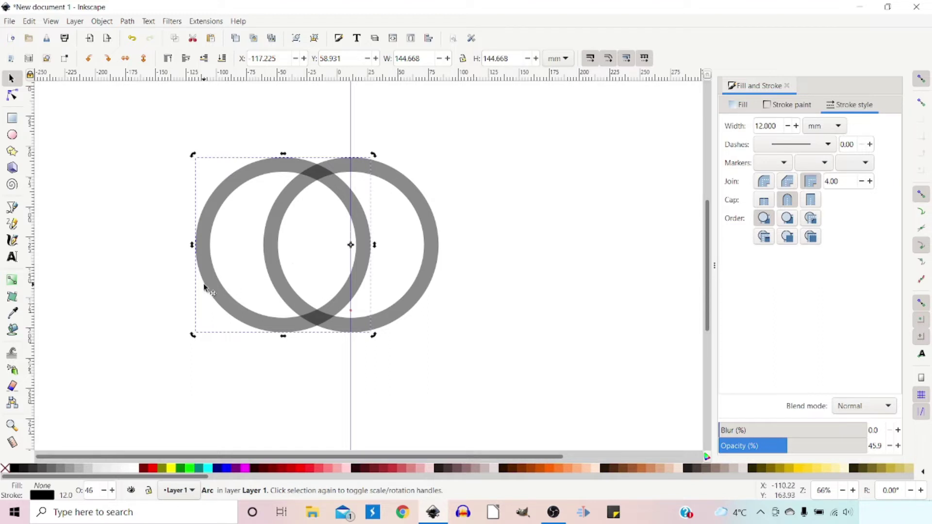
Duplicate the offset ring three times, rotating each copy a further 90° clockwise around the central ring's centre.
{"action": "key", "text": "ctrl+d"}
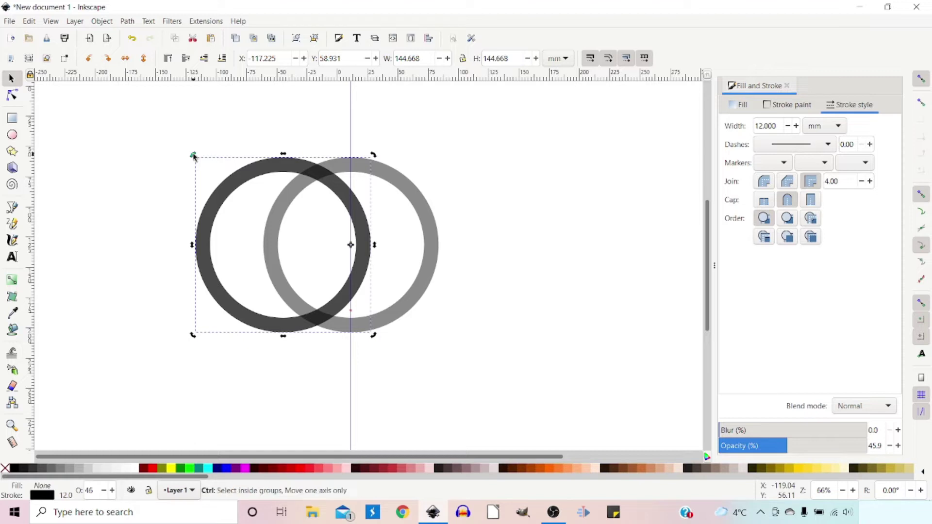
{"action": "left_click_drag", "start_coordinate": [193, 156], "coordinate": [397, 134]}
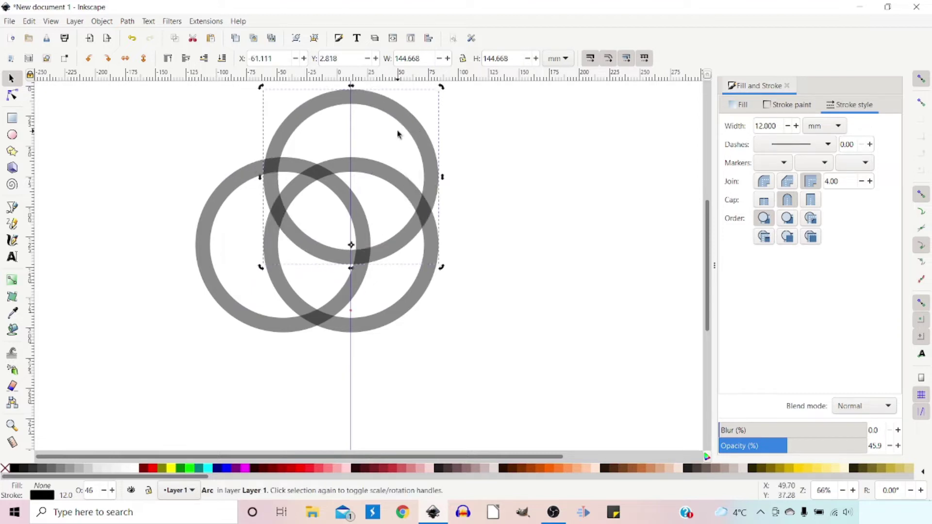
{"action": "key", "text": "ctrl+d"}
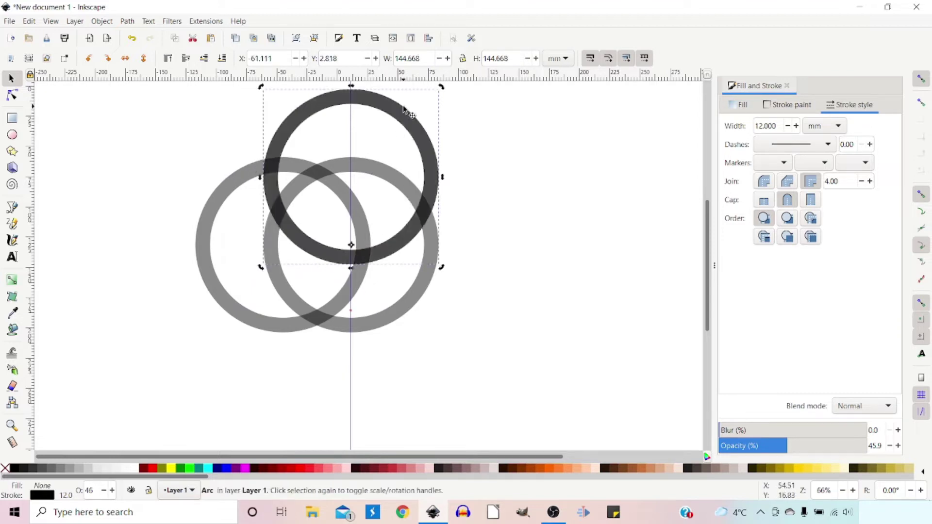
{"action": "left_click_drag", "start_coordinate": [443, 86], "coordinate": [599, 347]}
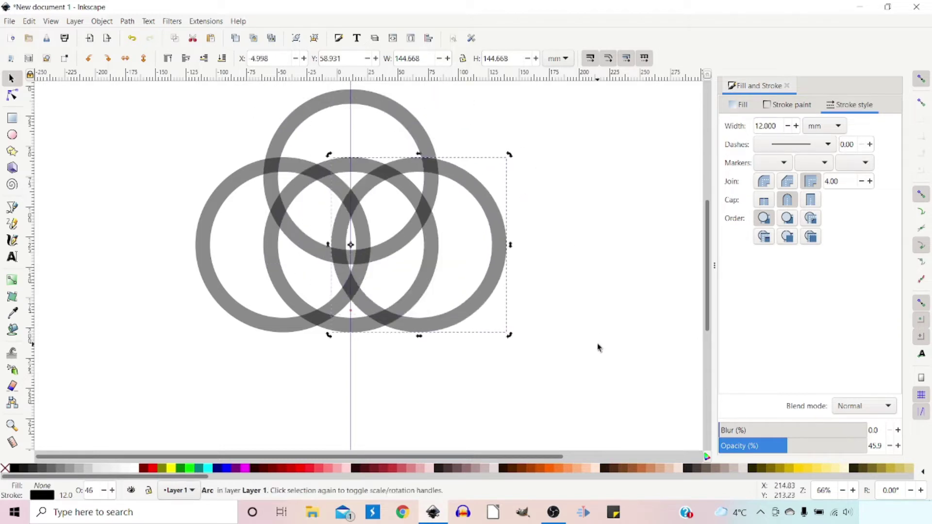
{"action": "key", "text": "ctrl+d"}
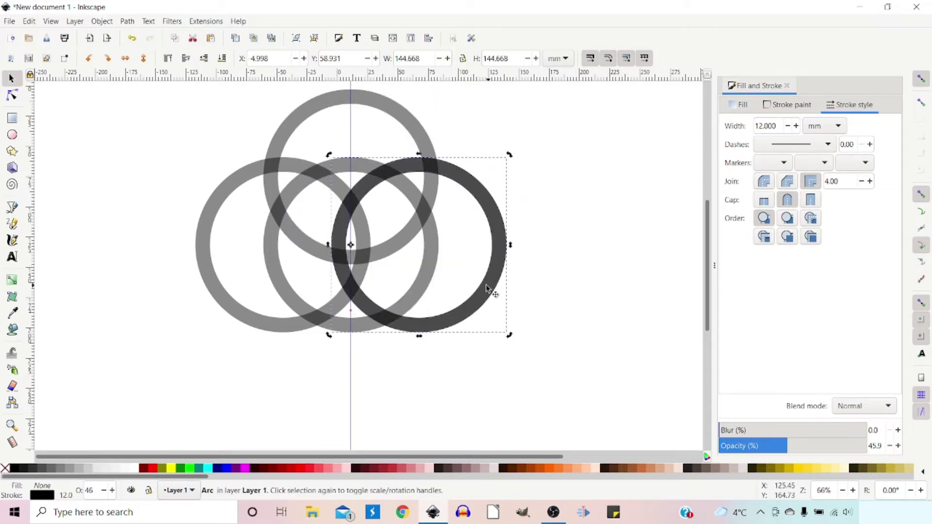
{"action": "key", "text": "ctrl"}
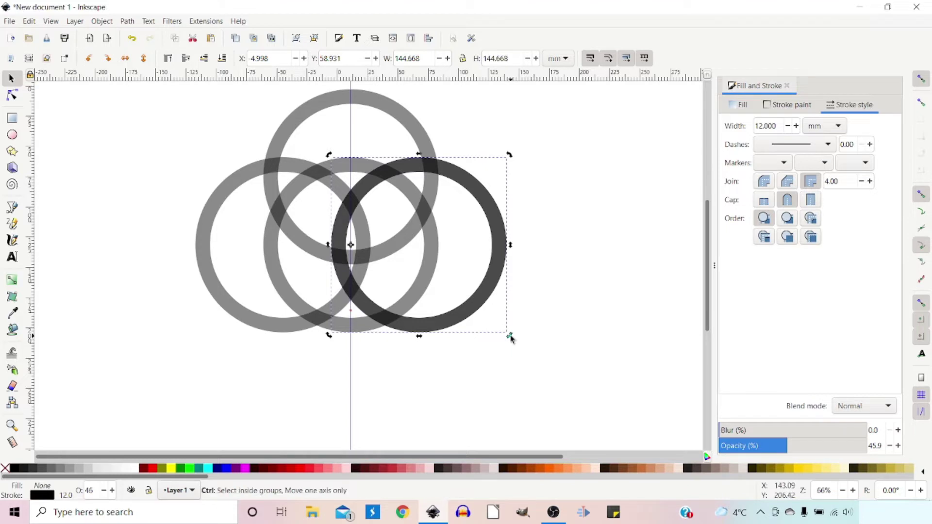
{"action": "left_click_drag", "start_coordinate": [509, 335], "coordinate": [266, 448]}
Select all five rings and convert their strokes to paths.
{"action": "left_click", "coordinate": [11, 96]}
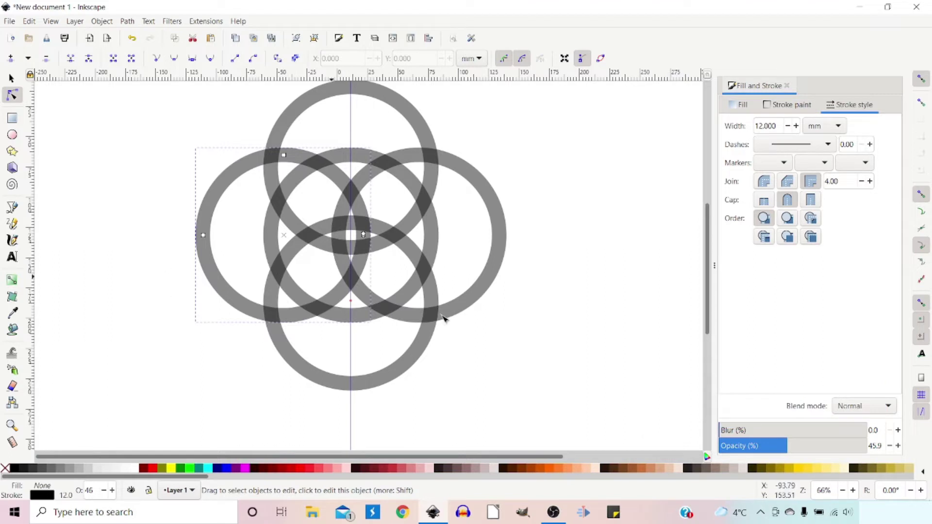
{"action": "left_click_drag", "start_coordinate": [707, 289], "coordinate": [715, 287]}
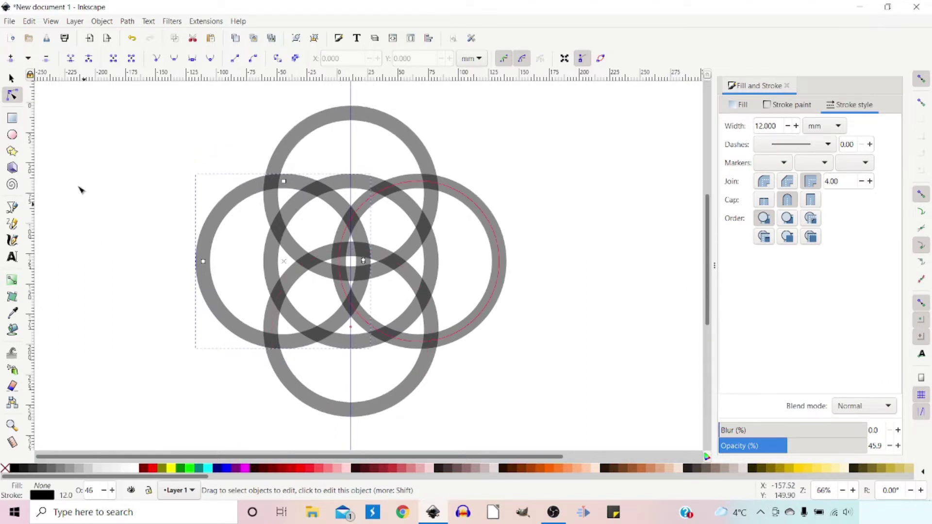
{"action": "left_click", "coordinate": [12, 78]}
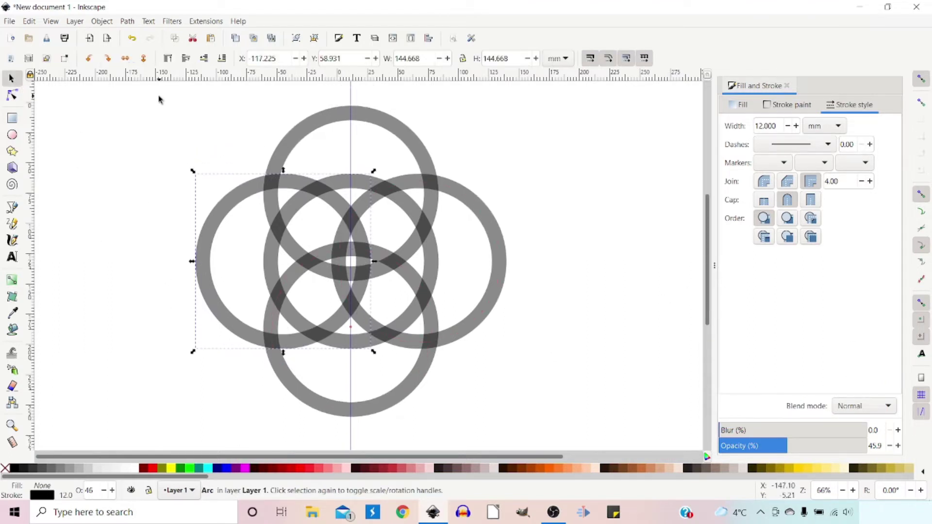
{"action": "left_click_drag", "start_coordinate": [159, 97], "coordinate": [533, 430]}
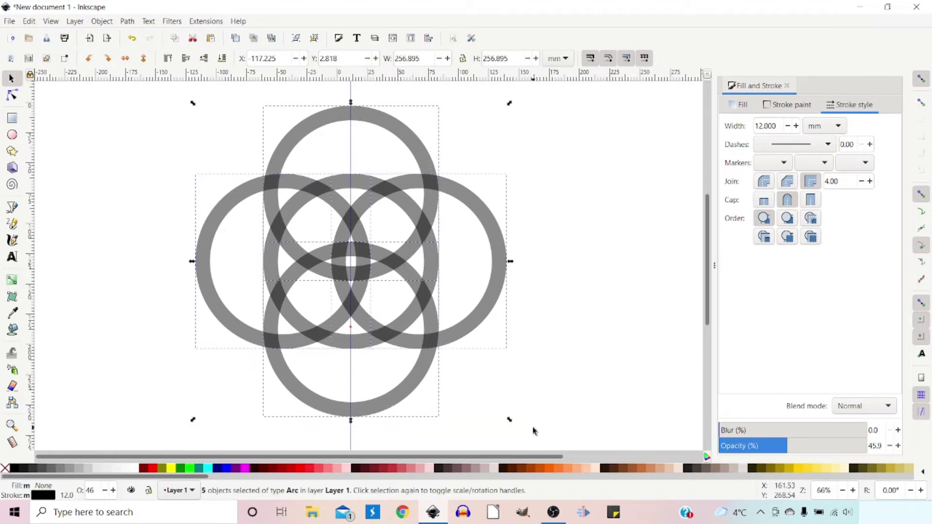
{"action": "left_click", "coordinate": [128, 21]}
{"action": "left_click", "coordinate": [141, 49]}
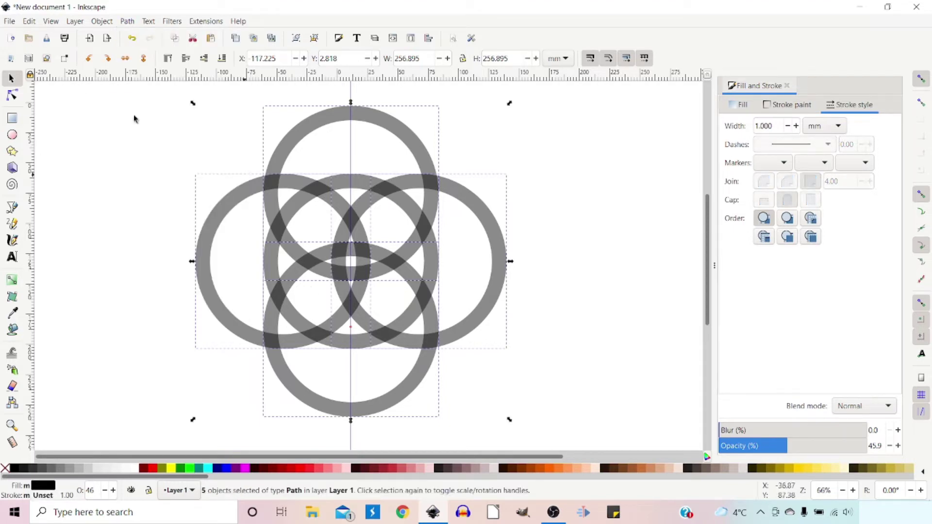
Show the path outlines of the five rings in node editing.
{"action": "left_click", "coordinate": [12, 96]}
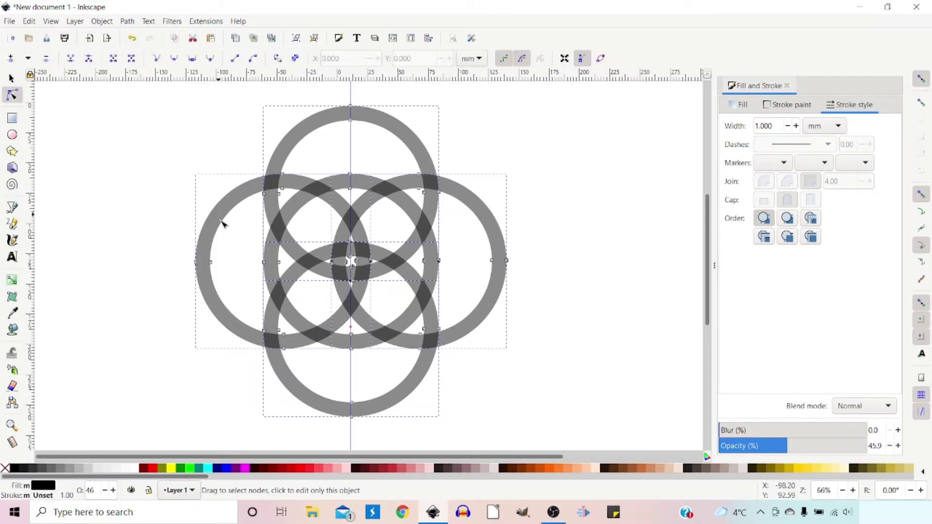
{"action": "left_click", "coordinate": [600, 58]}
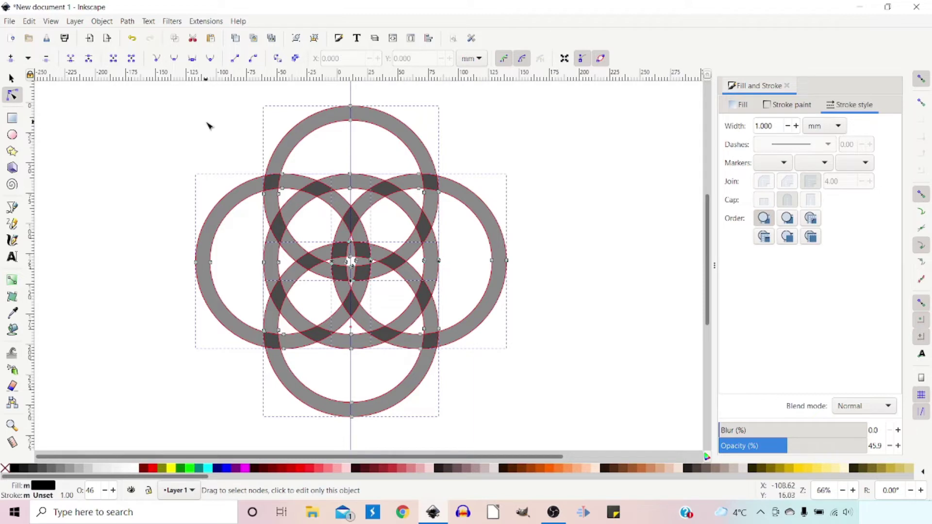
Combine the five ring paths into a single path and remove its fill.
{"action": "left_click", "coordinate": [127, 21]}
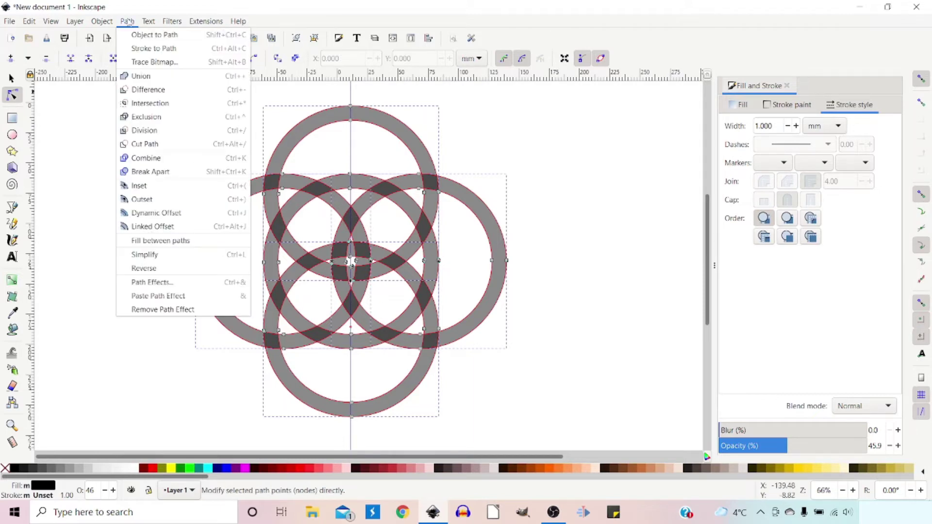
{"action": "left_click", "coordinate": [154, 160]}
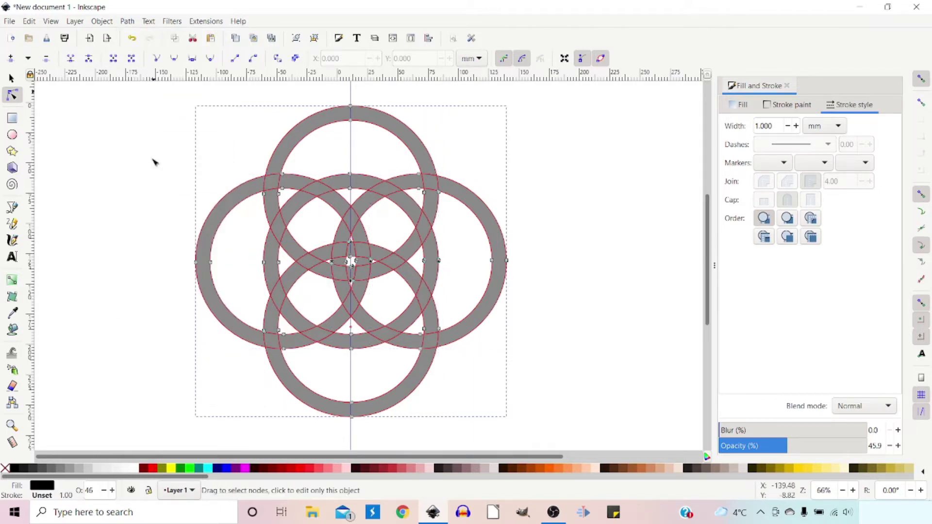
{"action": "left_click", "coordinate": [6, 468]}
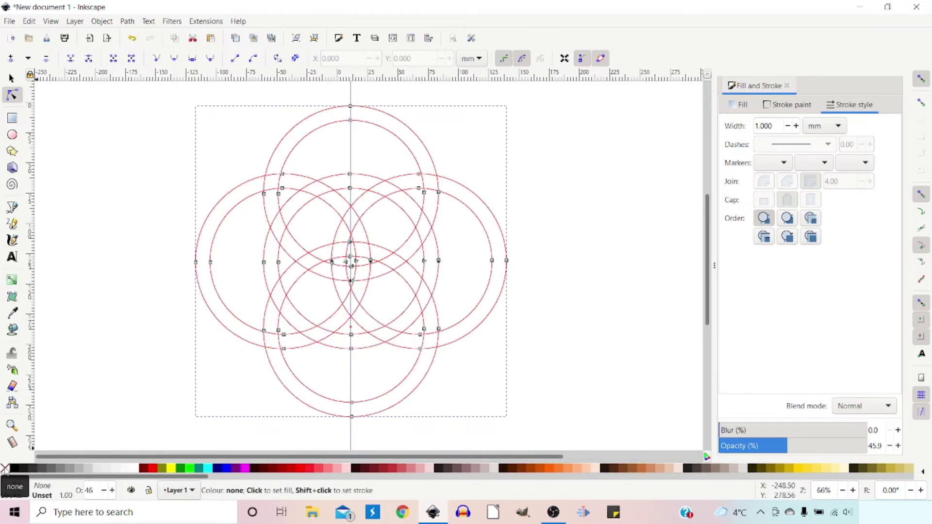
Give the combined rings a black stroke and draw a rectangle about 360 × 279 mm around them.
{"action": "left_click", "coordinate": [14, 469], "text": "shift"}
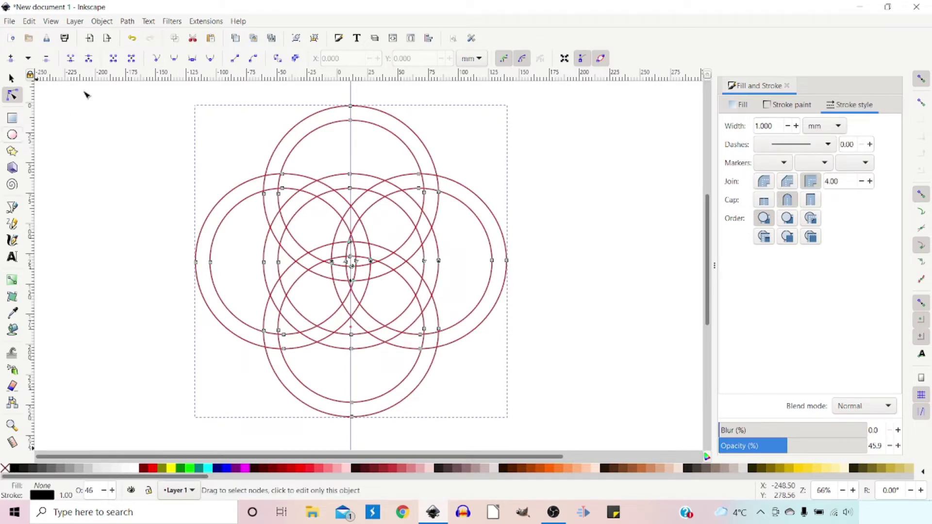
{"action": "left_click", "coordinate": [12, 119]}
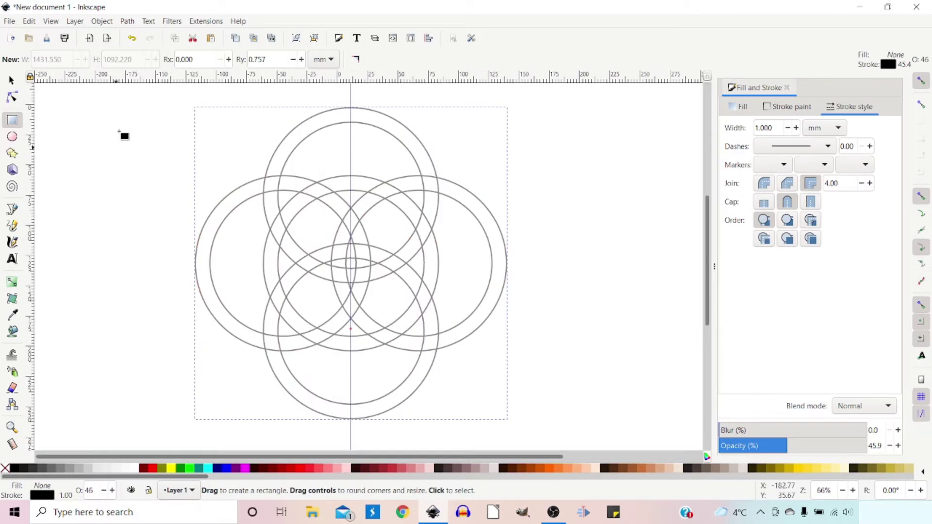
{"action": "left_click_drag", "start_coordinate": [130, 97], "coordinate": [151, 251]}
{"action": "mouse_move", "coordinate": [237, 334]}
{"action": "left_mouse_down"}
{"action": "mouse_move", "coordinate": [513, 424]}
{"action": "mouse_move", "coordinate": [558, 436]}
{"action": "mouse_move", "coordinate": [568, 430]}
{"action": "left_mouse_up"}
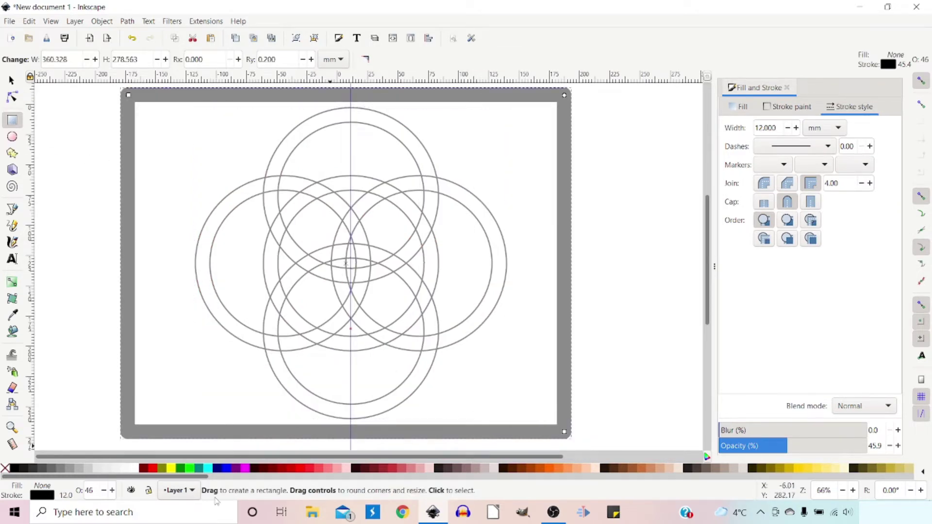
Set the rectangle's stroke width to 1 mm and fill it with cyan.
{"action": "right_click", "coordinate": [66, 495]}
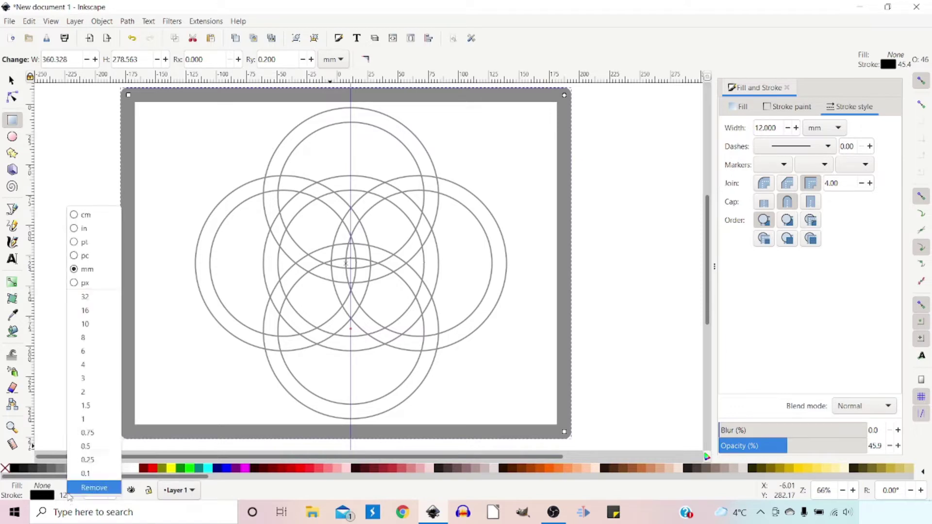
{"action": "left_click", "coordinate": [93, 422]}
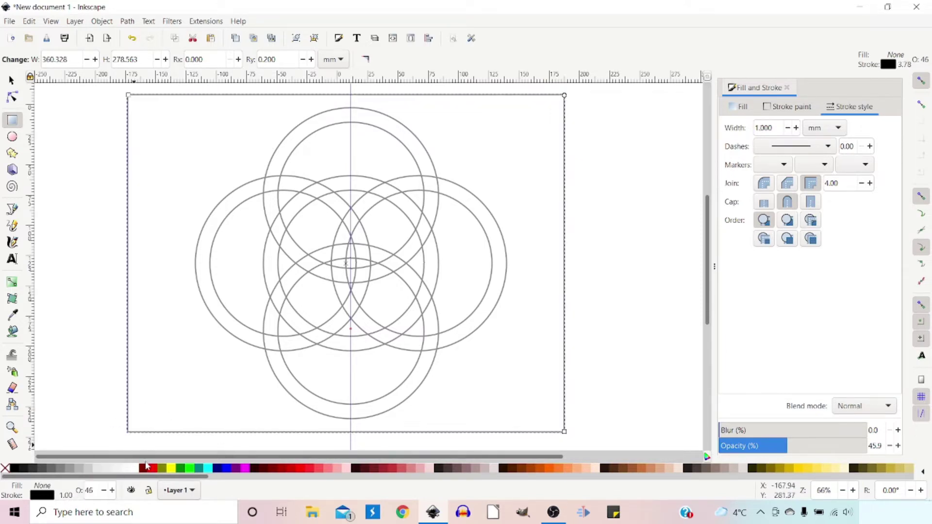
{"action": "left_click", "coordinate": [208, 468]}
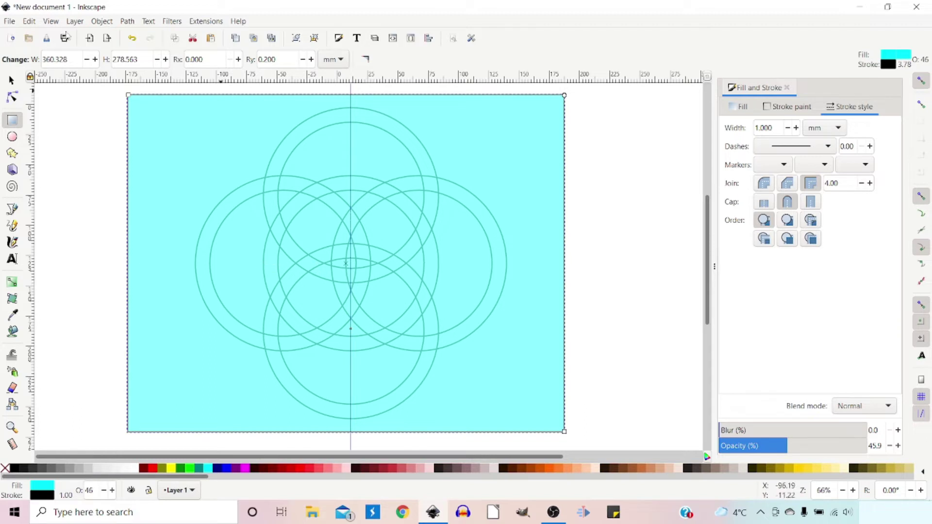
Send the rectangle behind the rings, and split it with the ring path using Division.
{"action": "left_click", "coordinate": [13, 81]}
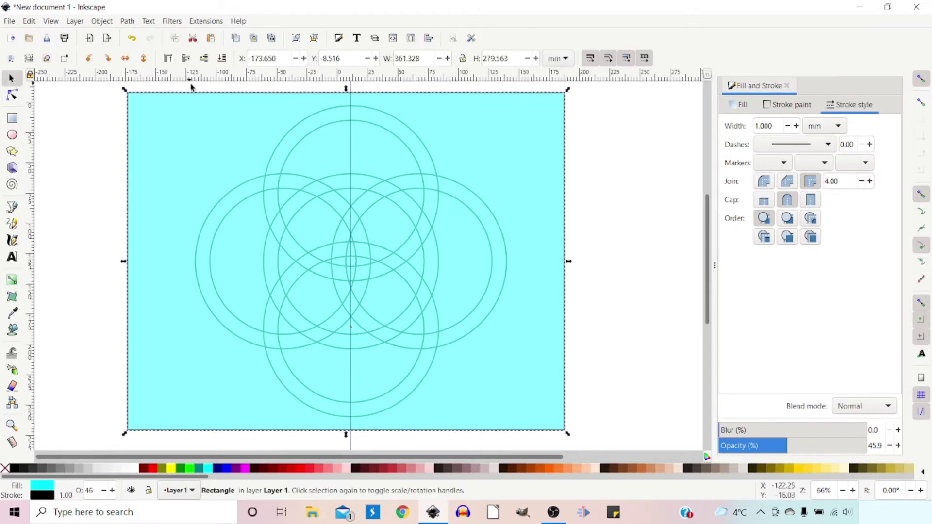
{"action": "left_click", "coordinate": [225, 59]}
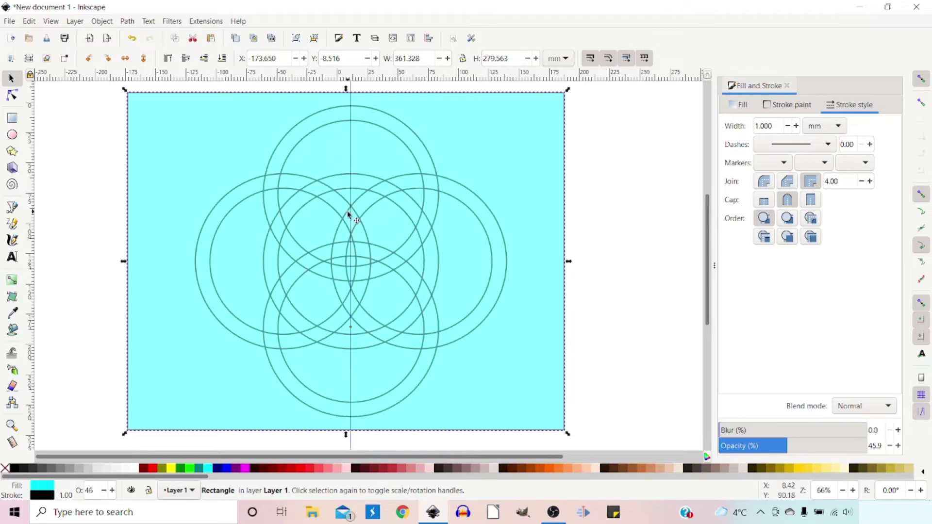
{"action": "key", "text": "shift"}
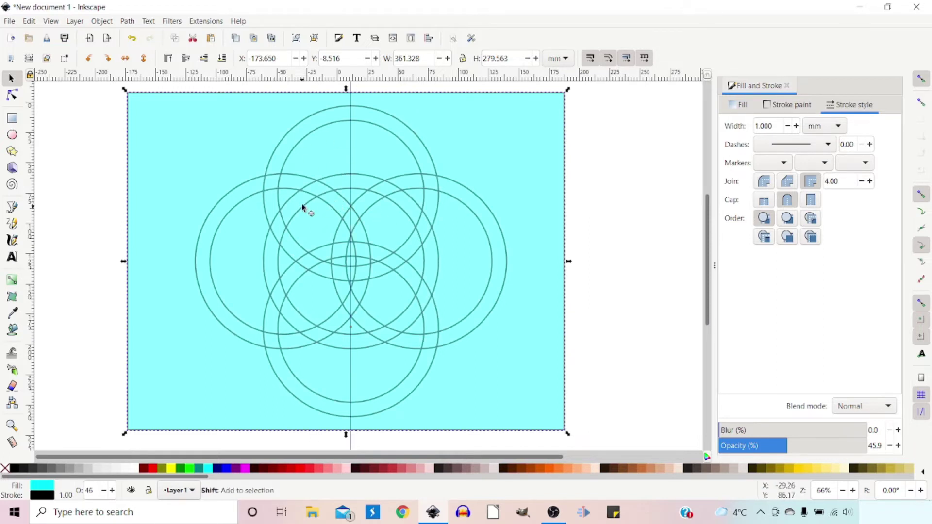
{"action": "left_click", "coordinate": [301, 180], "text": "shift"}
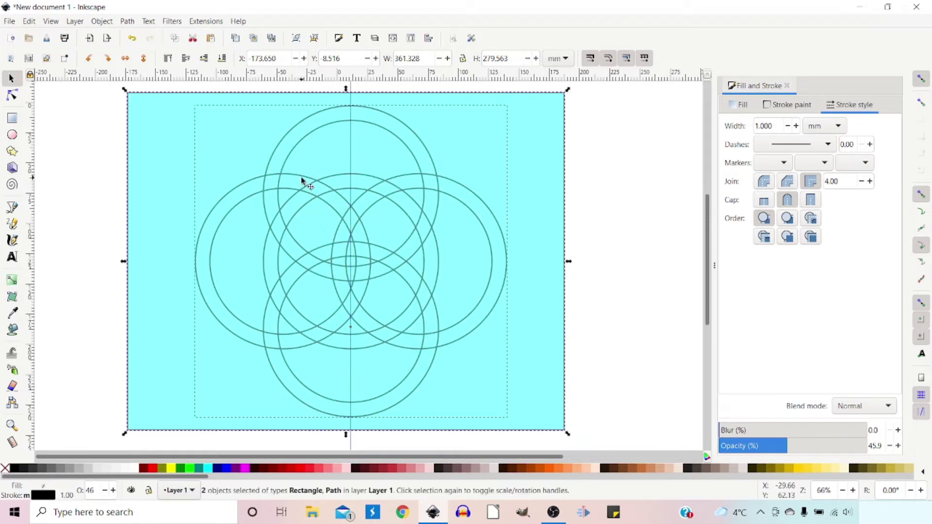
{"action": "left_click", "coordinate": [127, 21]}
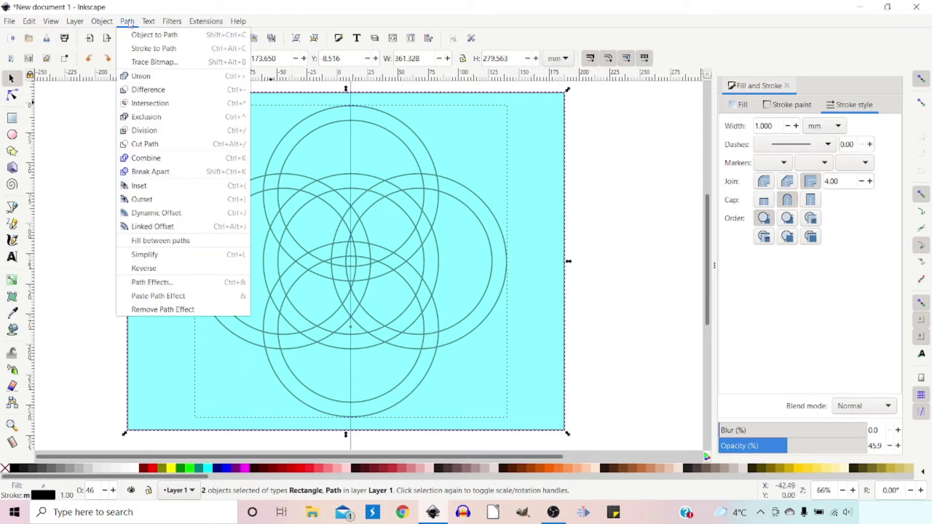
{"action": "left_click", "coordinate": [148, 131]}
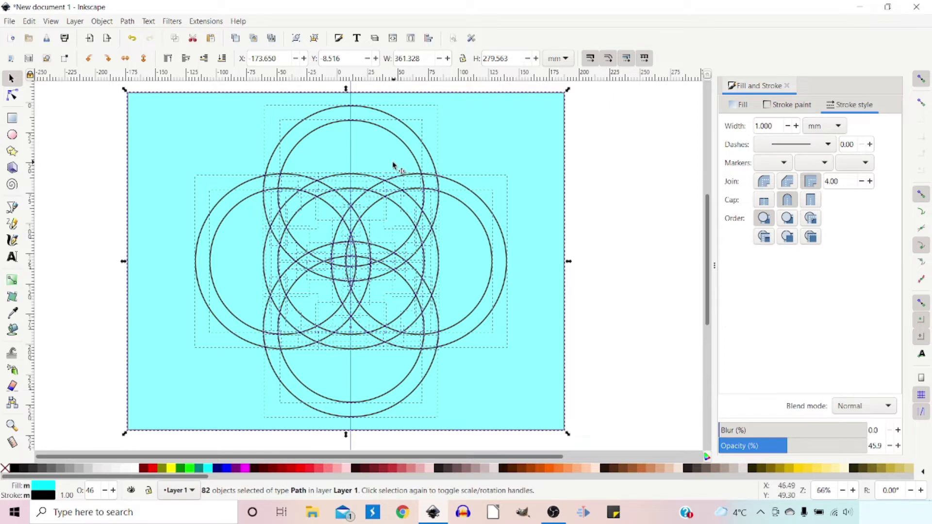
Select the background around the rings and the outer parts of the four offset rings, and delete these pieces.
{"action": "left_click", "coordinate": [69, 176]}
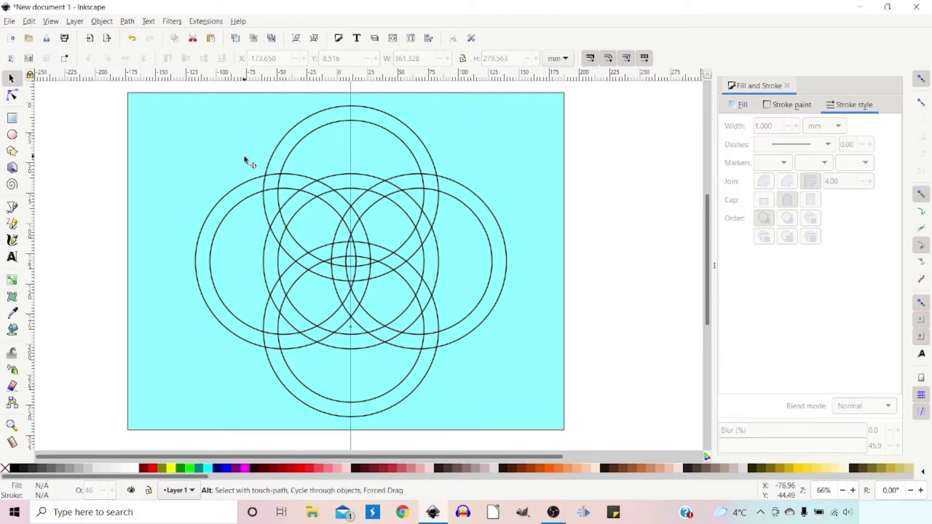
{"action": "mouse_move", "coordinate": [244, 156]}
{"action": "left_mouse_down"}
{"action": "mouse_move", "coordinate": [228, 275]}
{"action": "mouse_move", "coordinate": [234, 336]}
{"action": "mouse_move", "coordinate": [255, 368]}
{"action": "mouse_move", "coordinate": [426, 395]}
{"action": "mouse_move", "coordinate": [459, 390]}
{"action": "mouse_move", "coordinate": [481, 359]}
{"action": "mouse_move", "coordinate": [484, 269]}
{"action": "mouse_move", "coordinate": [466, 129]}
{"action": "mouse_move", "coordinate": [246, 135]}
{"action": "left_mouse_up"}
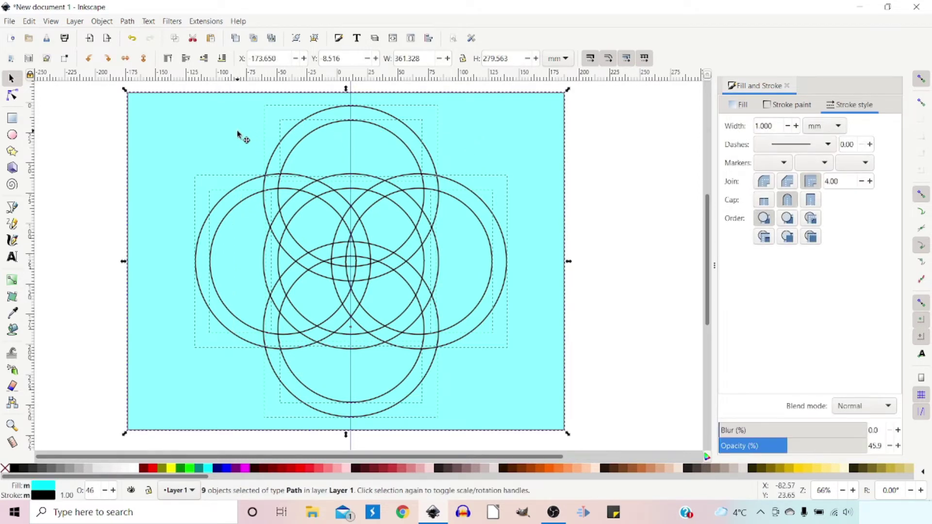
{"action": "key", "text": "Delete"}
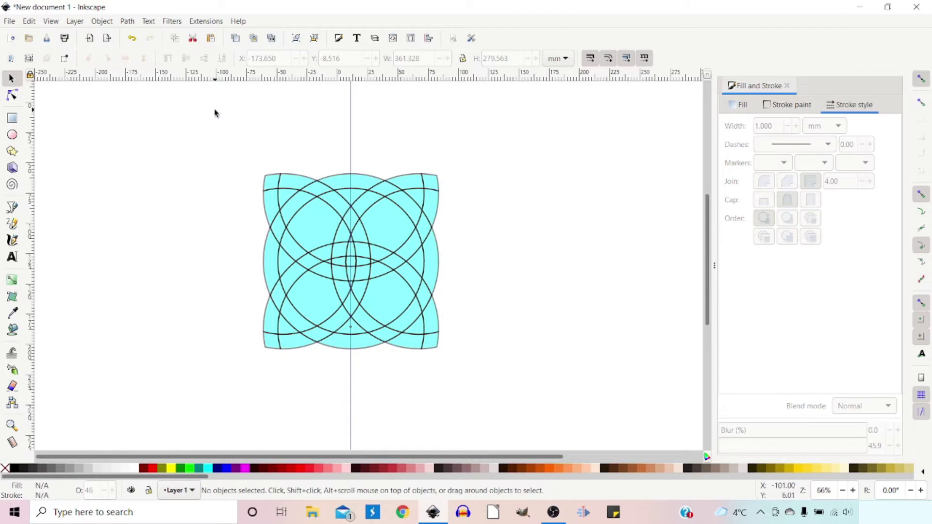
Delete the large openings and the upper corner gaps enclosed between the ring bands.
{"action": "left_click", "coordinate": [287, 199]}
{"action": "left_click", "coordinate": [285, 199]}
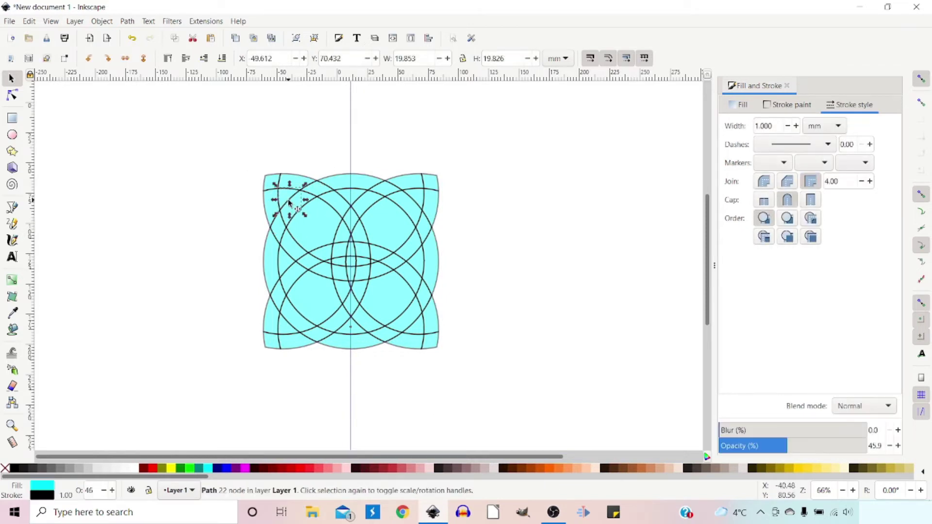
{"action": "key", "text": "plus"}
{"action": "key", "text": "plus"}
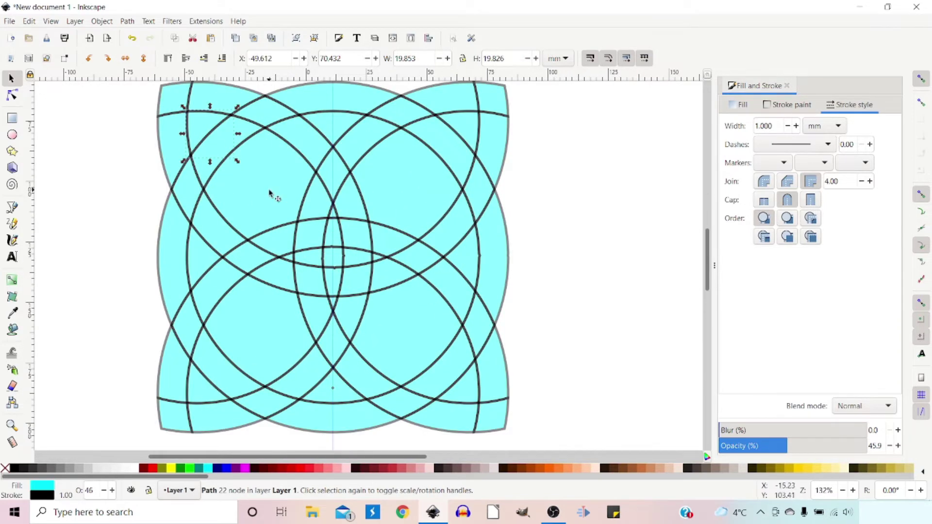
{"action": "left_click", "coordinate": [342, 126], "text": "shift"}
{"action": "left_click", "coordinate": [410, 176], "text": "shift"}
{"action": "left_click", "coordinate": [469, 126], "text": "shift"}
{"action": "left_click", "coordinate": [435, 296], "text": "shift"}
{"action": "left_click", "coordinate": [465, 265], "text": "shift"}
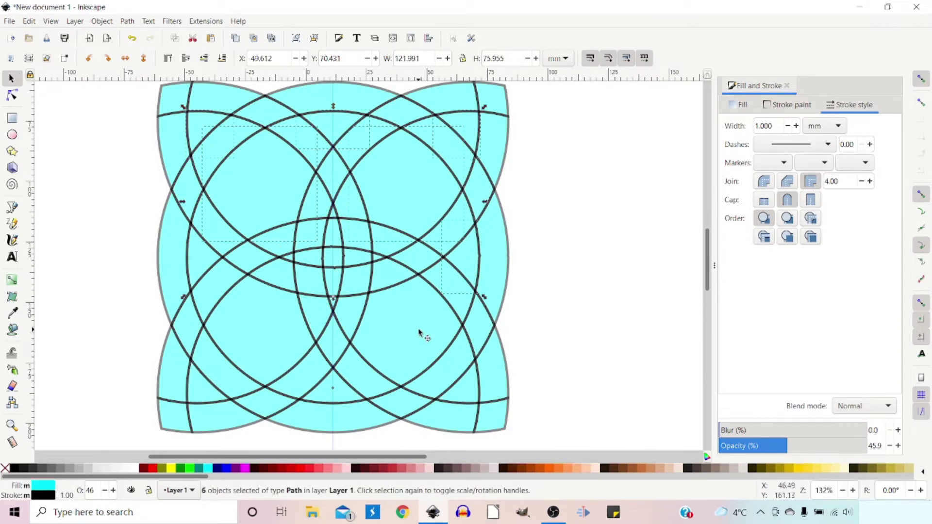
{"action": "left_click", "coordinate": [287, 347], "text": "shift"}
{"action": "left_click", "coordinate": [200, 260], "text": "shift"}
{"action": "key", "text": "Delete"}
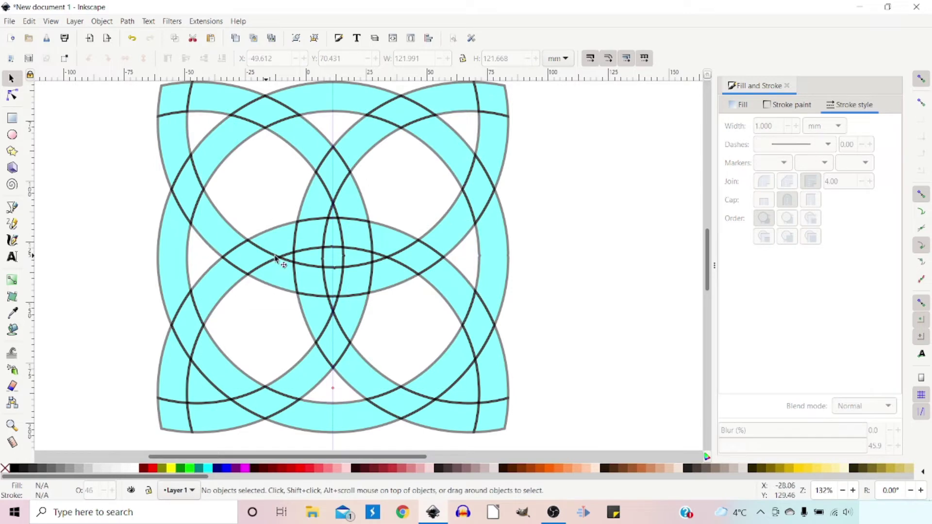
Delete the gap pieces inside the two lower corners of the design.
{"action": "left_click", "coordinate": [208, 391]}
{"action": "key", "text": "Delete"}
{"action": "left_click", "coordinate": [469, 396]}
{"action": "key", "text": "Delete"}
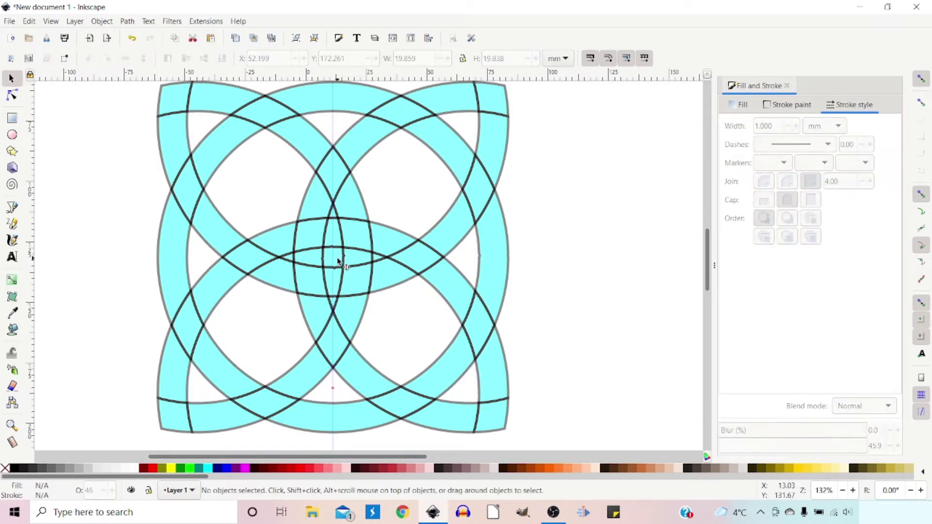
Delete the small square piece at the very centre of the design.
{"action": "left_click", "coordinate": [339, 260]}
{"action": "key", "text": "Delete"}
{"action": "left_click", "coordinate": [294, 260]}
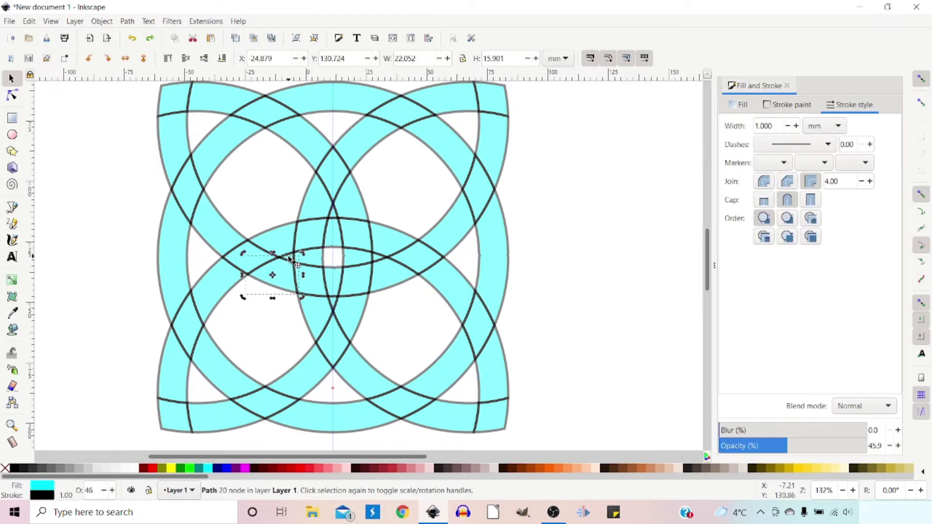
{"action": "scroll", "coordinate": [335, 291], "scroll_direction": "up", "scroll_amount": 3}
{"action": "left_click", "coordinate": [388, 210]}
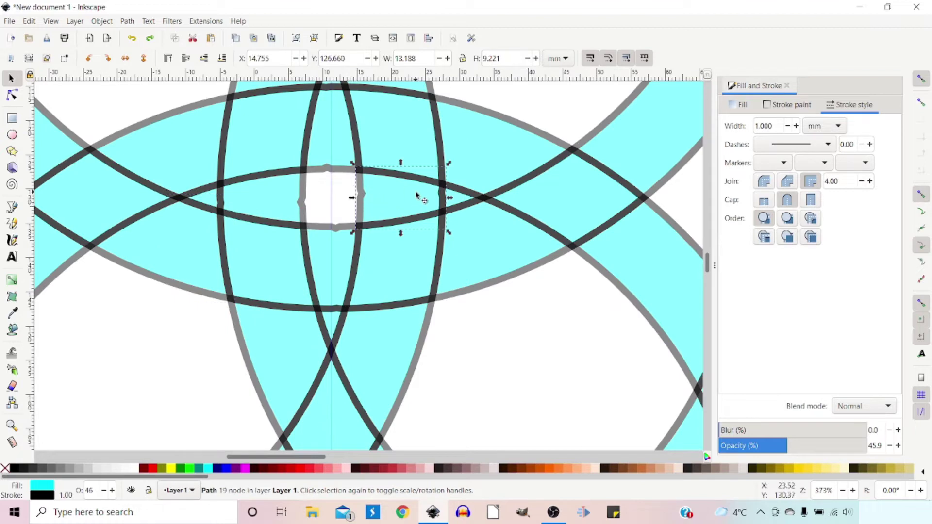
{"action": "left_click", "coordinate": [343, 178]}
Delete the four narrow slivers above, below and on both sides of the central opening.
{"action": "left_click", "coordinate": [335, 329]}
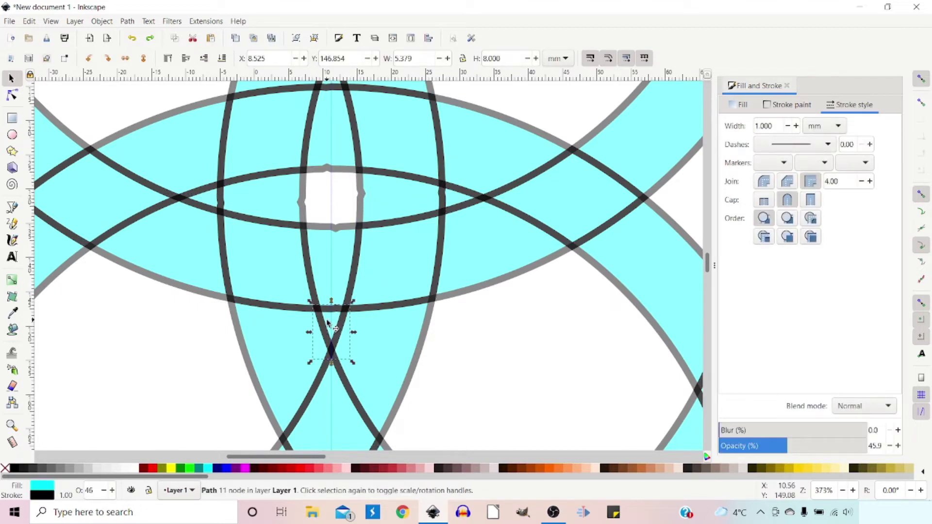
{"action": "left_click", "coordinate": [209, 196]}
{"action": "left_click", "coordinate": [461, 201]}
{"action": "left_click", "coordinate": [456, 204]}
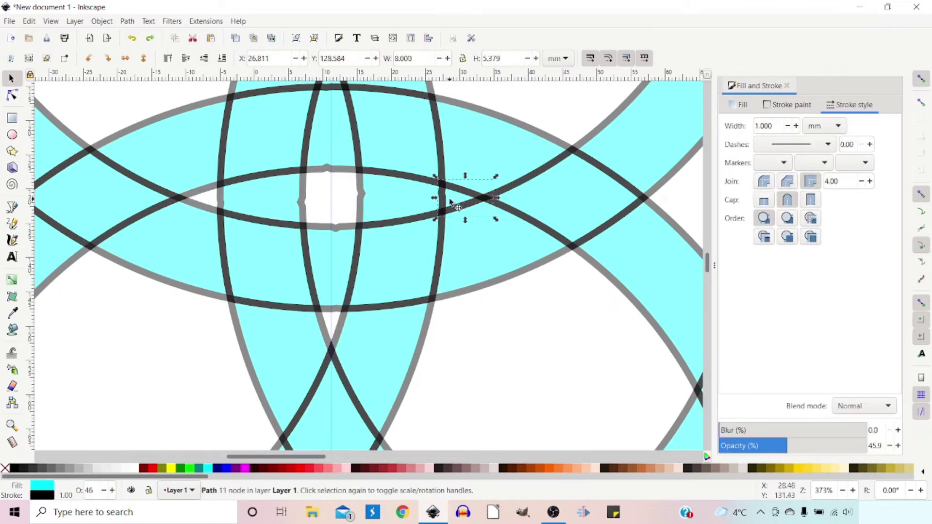
{"action": "key", "text": "Escape"}
{"action": "scroll", "coordinate": [395, 280], "scroll_direction": "up", "scroll_amount": 2}
{"action": "left_click", "coordinate": [342, 152]}
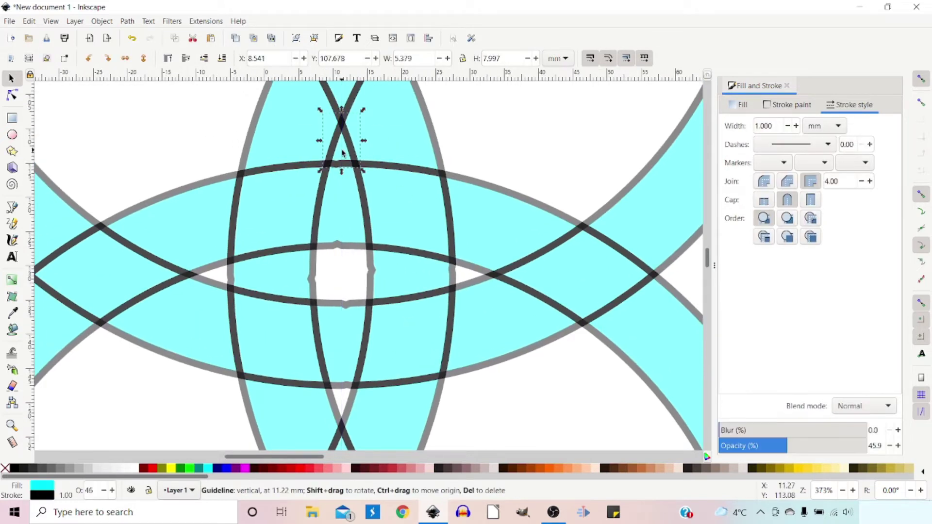
{"action": "key", "text": "Escape"}
{"action": "scroll", "coordinate": [422, 234], "scroll_direction": "down", "scroll_amount": 3}
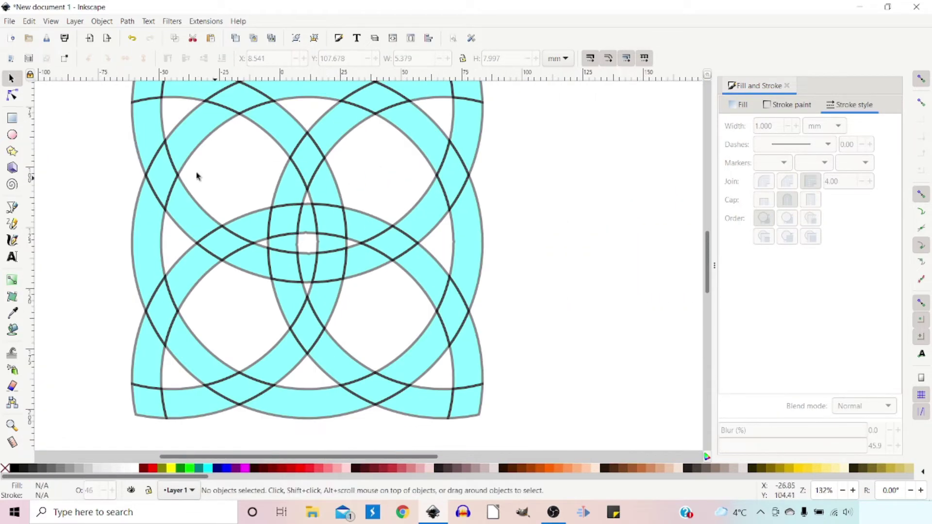
Select the five pieces of the upper-left corner band and merge them with Union.
{"action": "key", "text": "minus"}
{"action": "key", "text": "ctrl+z"}
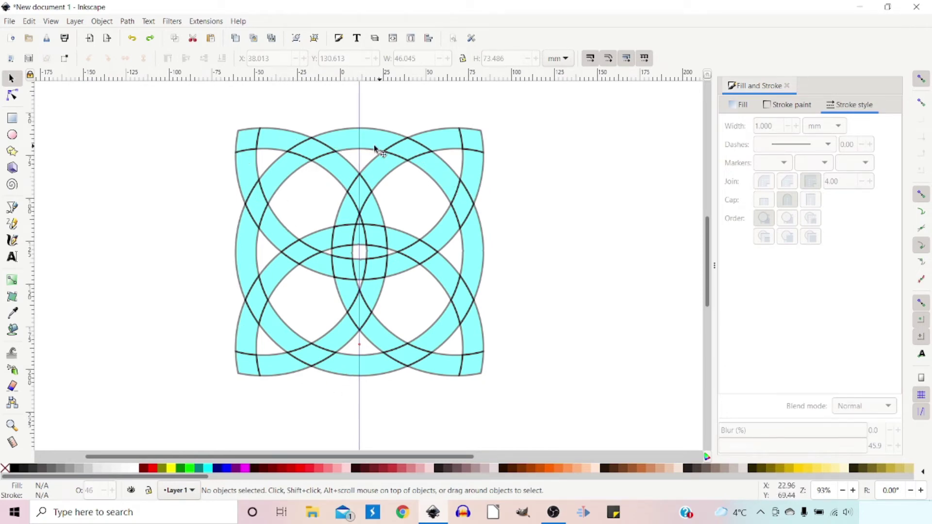
{"action": "mouse_move", "coordinate": [276, 231]}
{"action": "left_mouse_down"}
{"action": "mouse_move", "coordinate": [255, 198]}
{"action": "mouse_move", "coordinate": [247, 149]}
{"action": "mouse_move", "coordinate": [275, 146]}
{"action": "left_mouse_up"}
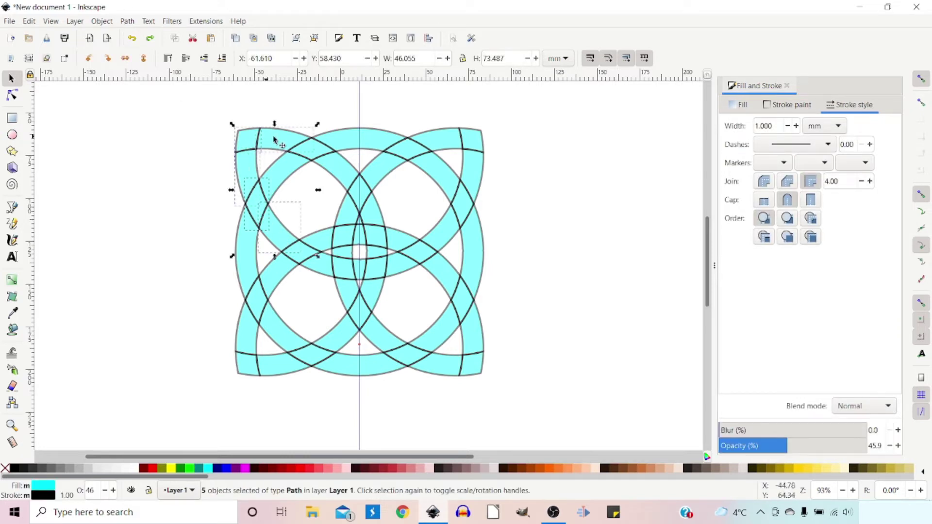
{"action": "left_click", "coordinate": [127, 21]}
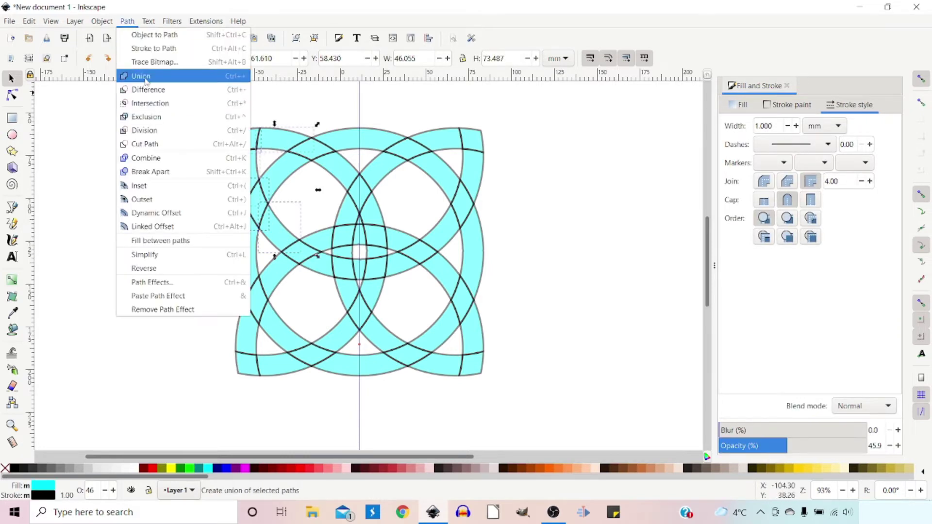
{"action": "left_click", "coordinate": [143, 75]}
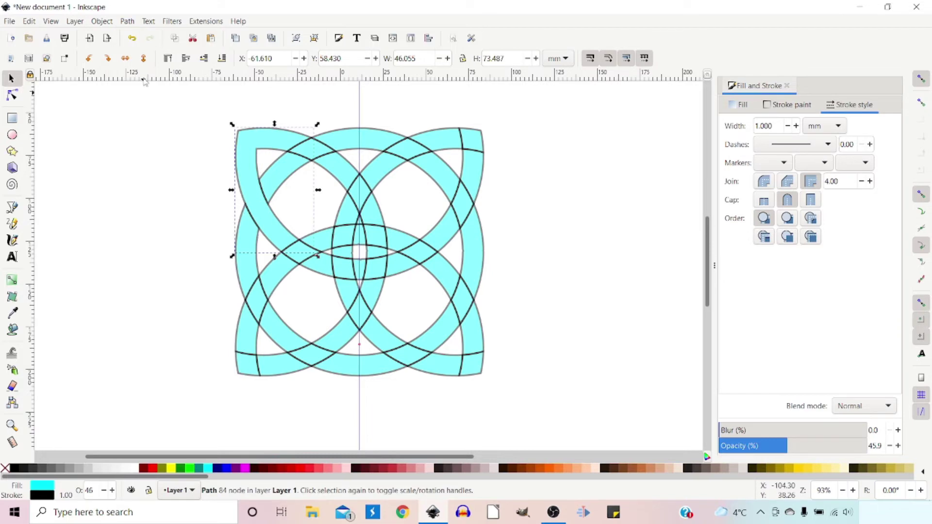
Merge the central ring's upper-left pieces and the five pieces of the upper-right corner band into continuous bands with Union.
{"action": "left_click", "coordinate": [287, 166]}
{"action": "mouse_move", "coordinate": [353, 141]}
{"action": "left_mouse_down"}
{"action": "mouse_move", "coordinate": [402, 157]}
{"action": "mouse_move", "coordinate": [391, 162]}
{"action": "mouse_move", "coordinate": [456, 142]}
{"action": "mouse_move", "coordinate": [471, 167]}
{"action": "left_mouse_up"}
{"action": "left_click", "coordinate": [128, 22]}
{"action": "left_click", "coordinate": [145, 48]}
{"action": "key", "text": "ctrl+z"}
{"action": "key", "text": "Escape"}
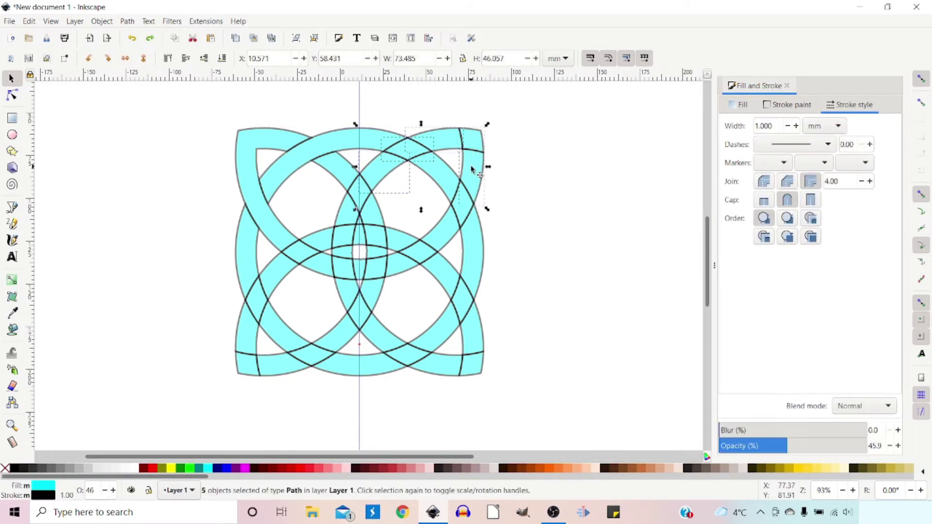
{"action": "left_click", "coordinate": [127, 21]}
{"action": "left_click", "coordinate": [145, 89]}
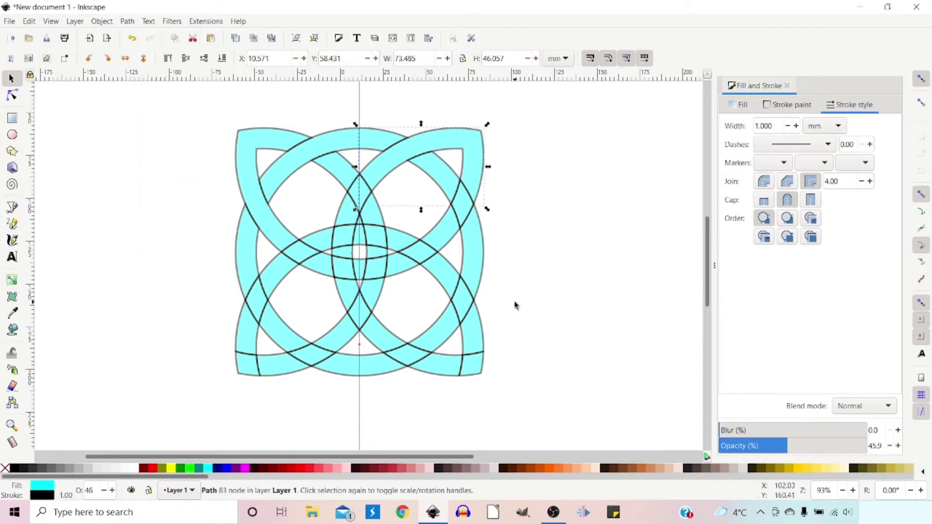
{"action": "key", "text": "Escape"}
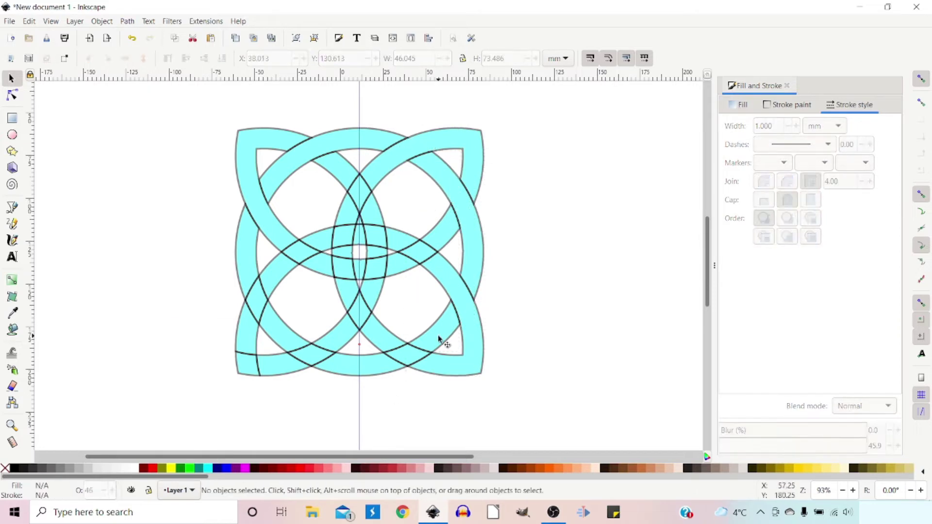
Merge the pieces of the lower-left corner band into one continuous band with Union.
{"action": "left_click_drag", "start_coordinate": [345, 334], "coordinate": [245, 358]}
{"action": "left_click", "coordinate": [127, 21]}
{"action": "left_click", "coordinate": [127, 21]}
Merge the three pieces of the band curving down from the upper left past the centre with Union.
{"action": "left_click", "coordinate": [127, 21]}
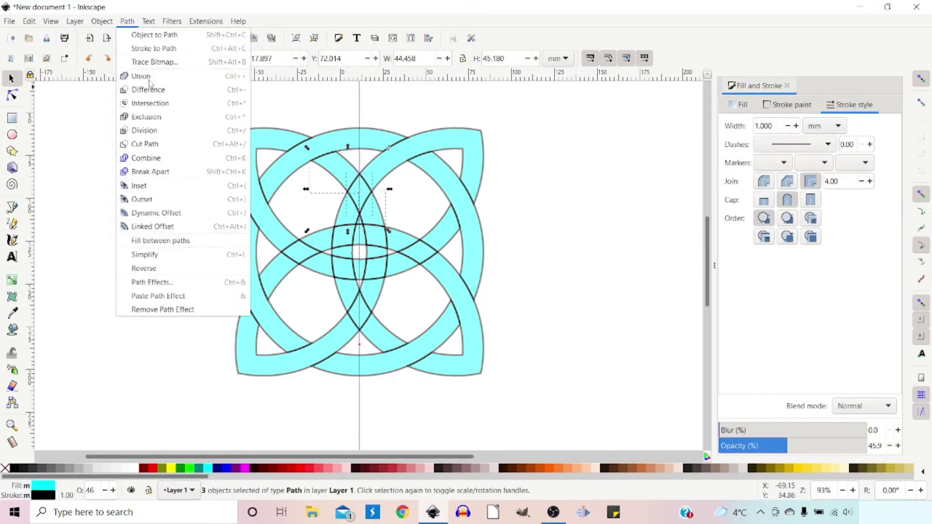
{"action": "left_click", "coordinate": [141, 75]}
{"action": "key", "text": "Escape"}
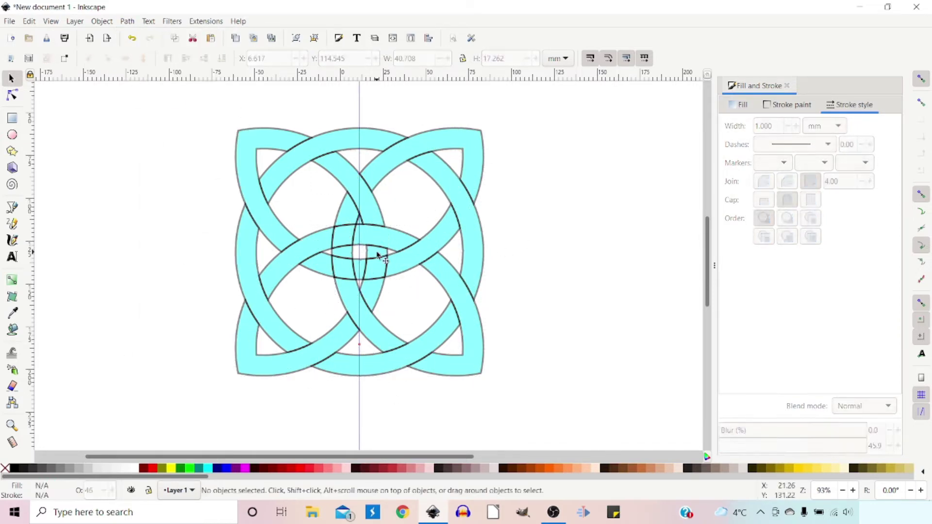
Merge the remaining overlapping pieces around the central opening into woven bands with Union.
{"action": "left_click", "coordinate": [363, 272]}
{"action": "mouse_move", "coordinate": [195, 256]}
{"action": "left_mouse_down"}
{"action": "mouse_move", "coordinate": [342, 253]}
{"action": "mouse_move", "coordinate": [349, 218]}
{"action": "left_mouse_up"}
{"action": "key", "text": "ctrl+minus"}
{"action": "key", "text": "Escape"}
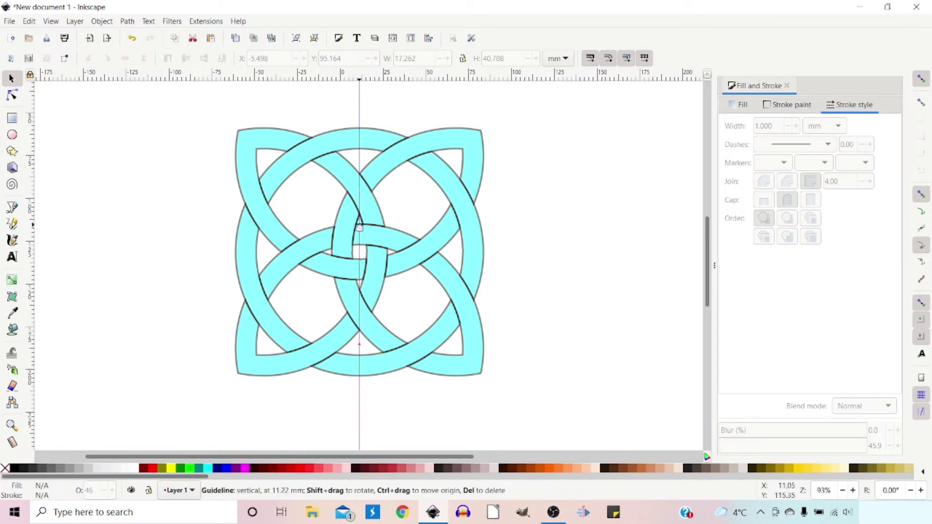
Delete the small leftover piece filling the triangular gap just above the central opening.
{"action": "left_click", "coordinate": [357, 225]}
{"action": "scroll", "coordinate": [356, 226], "scroll_direction": "up", "scroll_amount": 4}
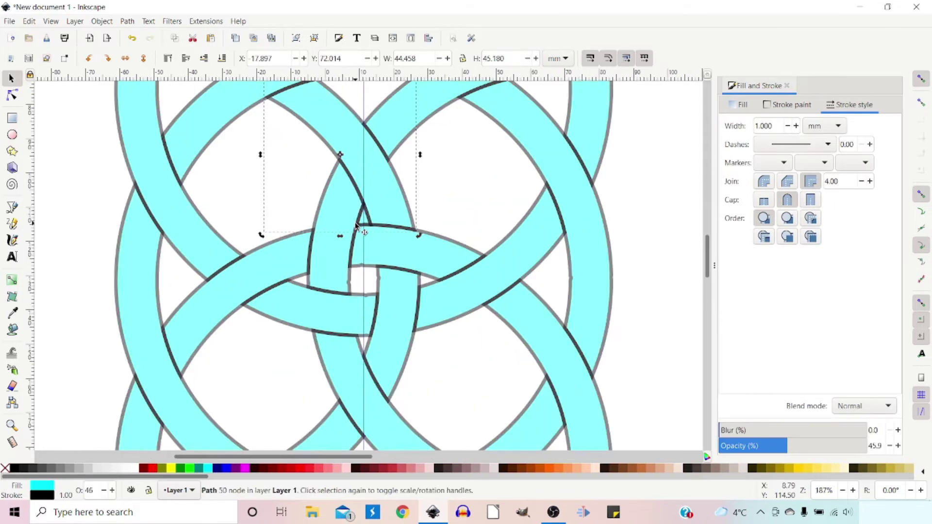
{"action": "left_click", "coordinate": [528, 233]}
{"action": "left_click", "coordinate": [373, 221]}
{"action": "key", "text": "Delete"}
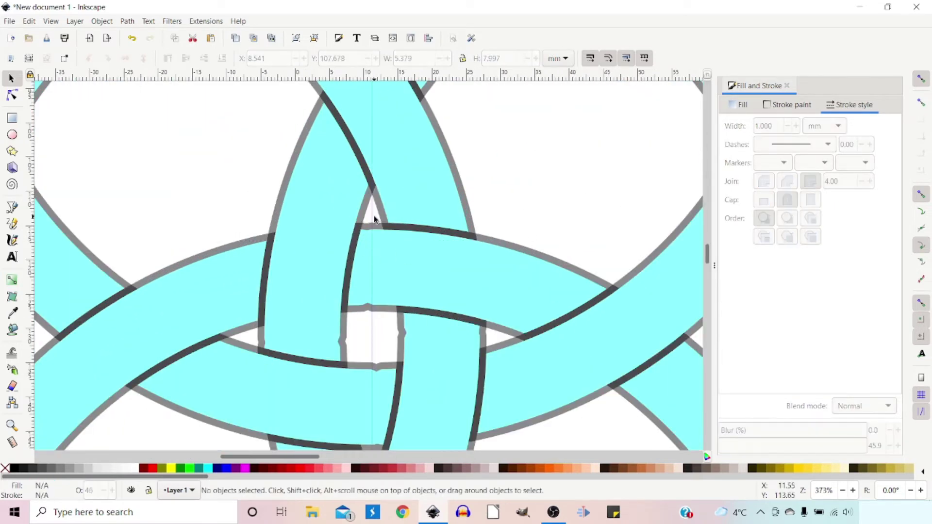
Edit the nodes of the band bordering the central opening's left side to remove the kinks in both its edges.
{"action": "scroll", "coordinate": [555, 216], "scroll_direction": "down", "scroll_amount": 1}
{"action": "scroll", "coordinate": [555, 216], "scroll_direction": "up", "scroll_amount": 3}
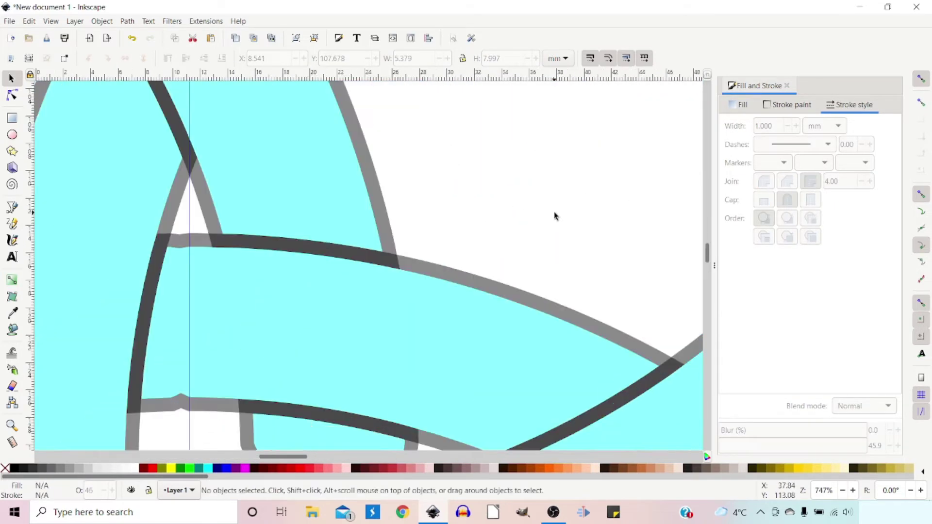
{"action": "scroll", "coordinate": [310, 266], "scroll_direction": "left", "scroll_amount": 6}
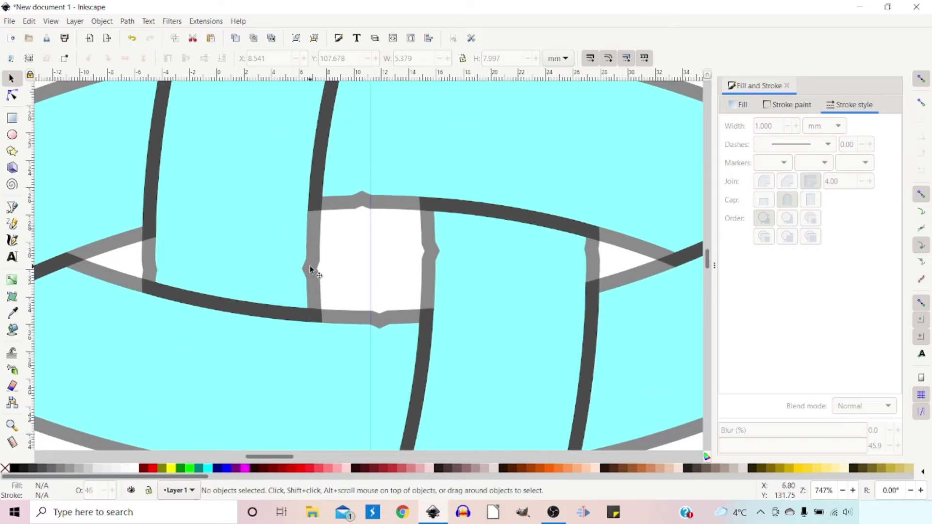
{"action": "left_click", "coordinate": [12, 95]}
{"action": "left_click", "coordinate": [154, 267]}
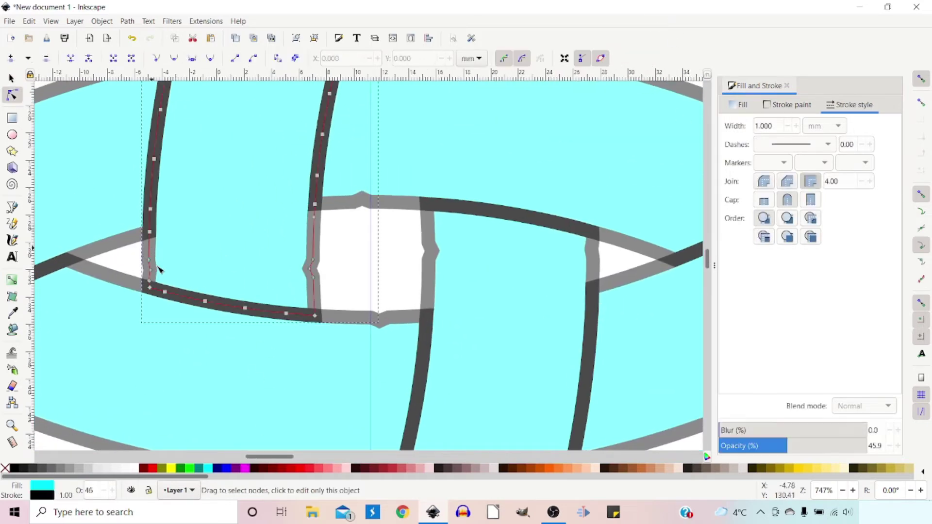
{"action": "left_click", "coordinate": [152, 274]}
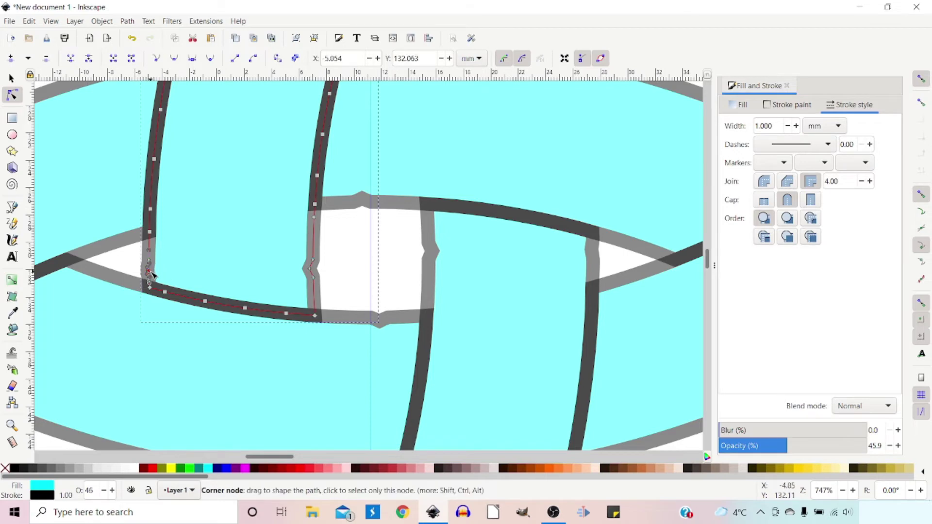
{"action": "key", "text": "Escape"}
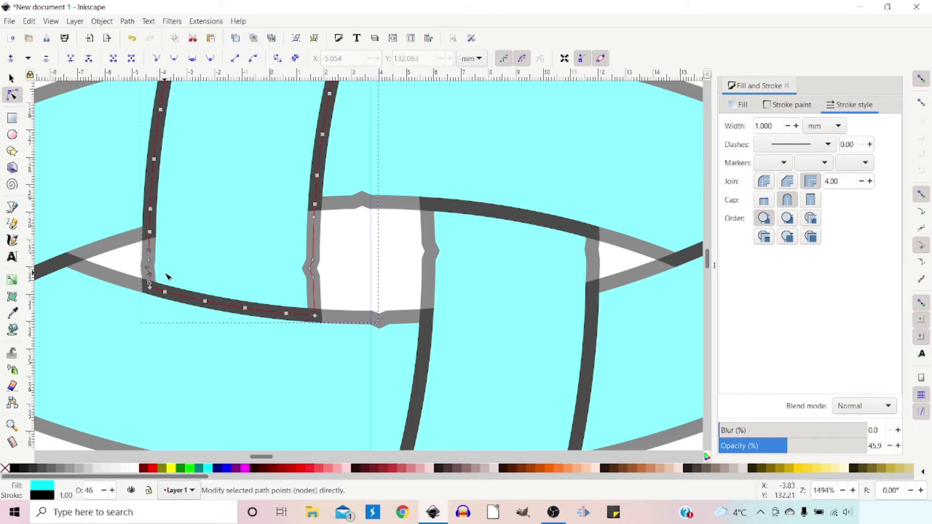
{"action": "scroll", "coordinate": [154, 277], "scroll_direction": "up", "scroll_amount": 2}
{"action": "left_click_drag", "start_coordinate": [128, 262], "coordinate": [133, 277]}
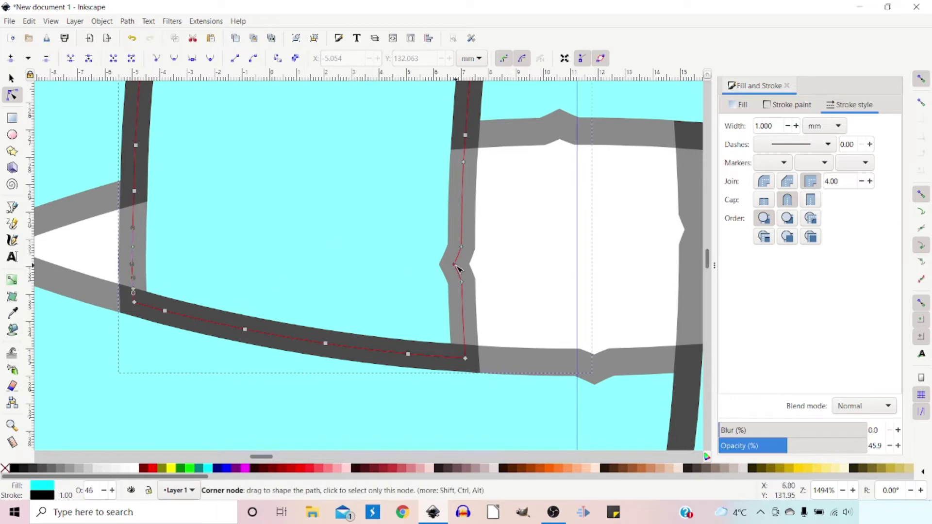
{"action": "left_click_drag", "start_coordinate": [454, 265], "coordinate": [461, 266]}
{"action": "key", "text": "Delete"}
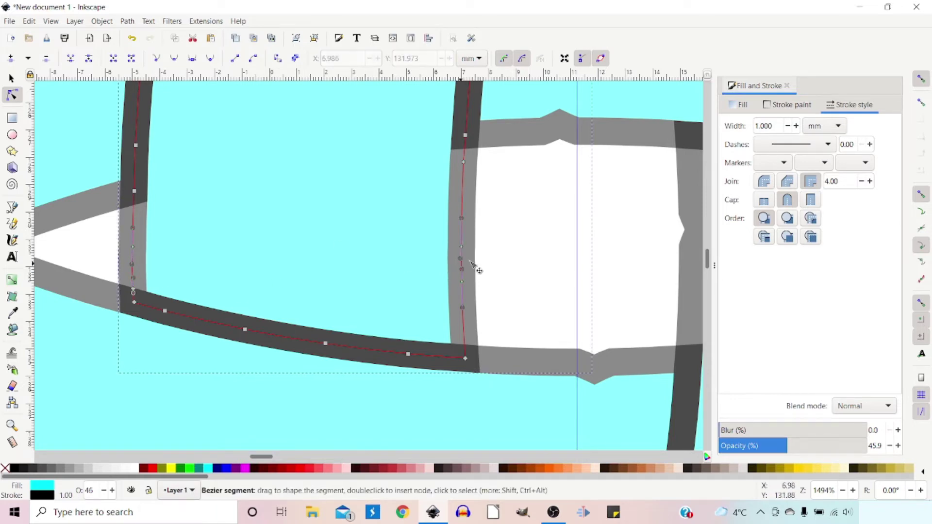
Delete the kinked corner nodes on the central opening's right and lower edges and retract the leftover handles.
{"action": "left_click", "coordinate": [700, 232]}
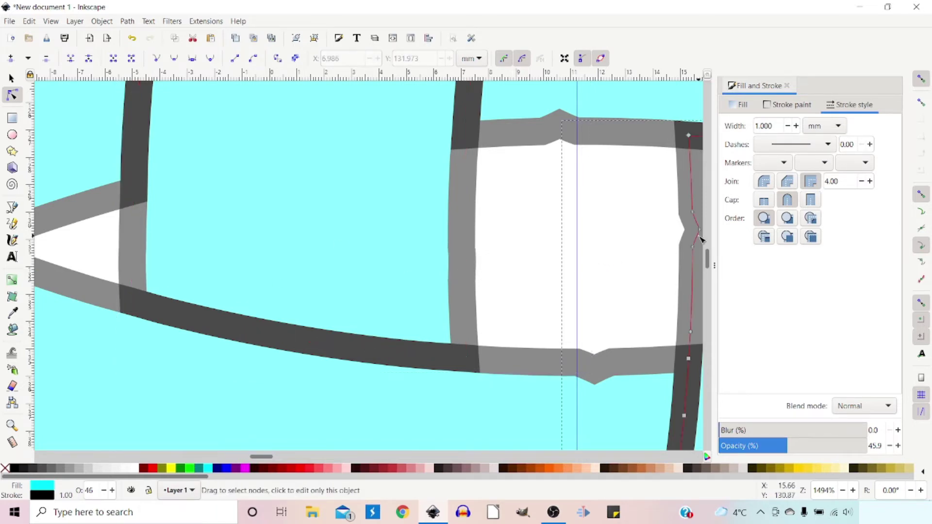
{"action": "left_click_drag", "start_coordinate": [702, 233], "coordinate": [700, 235]}
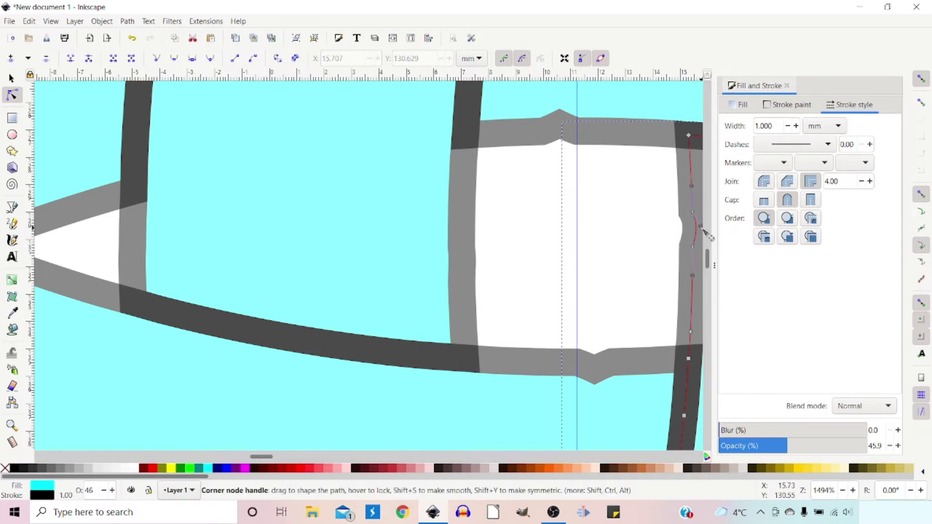
{"action": "key", "text": "ctrl+z"}
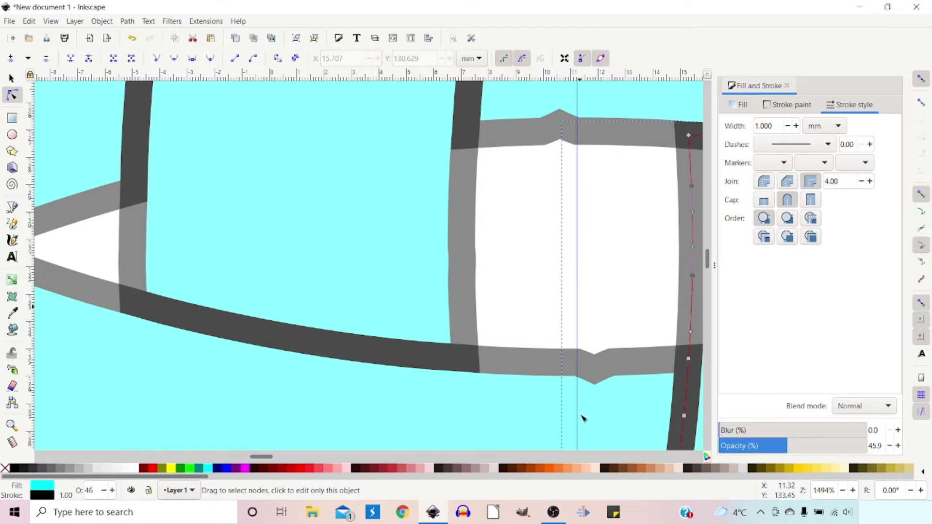
{"action": "left_click", "coordinate": [597, 372]}
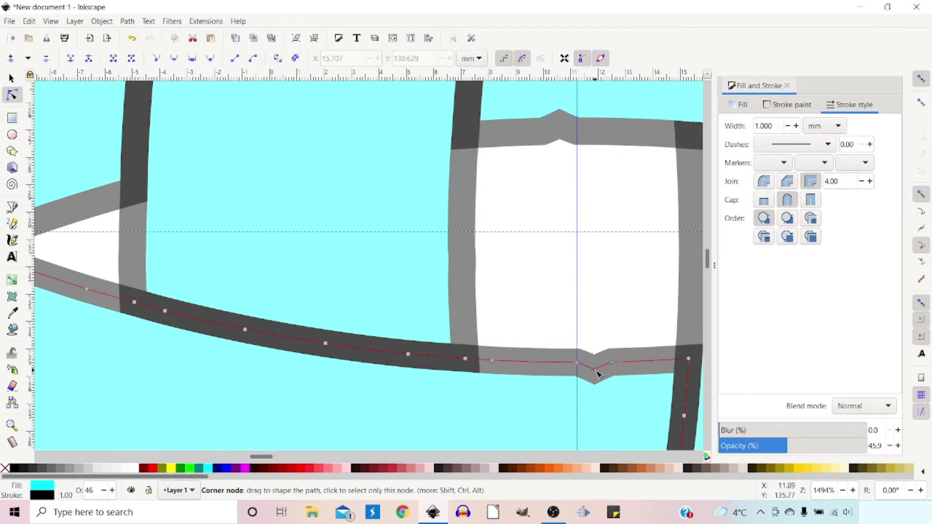
{"action": "left_click", "coordinate": [596, 371]}
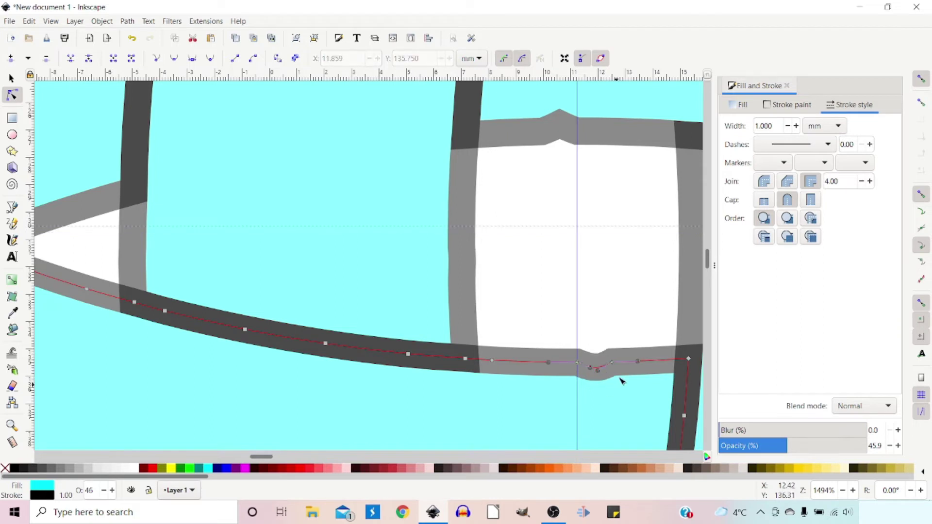
{"action": "key", "text": "ctrl+z"}
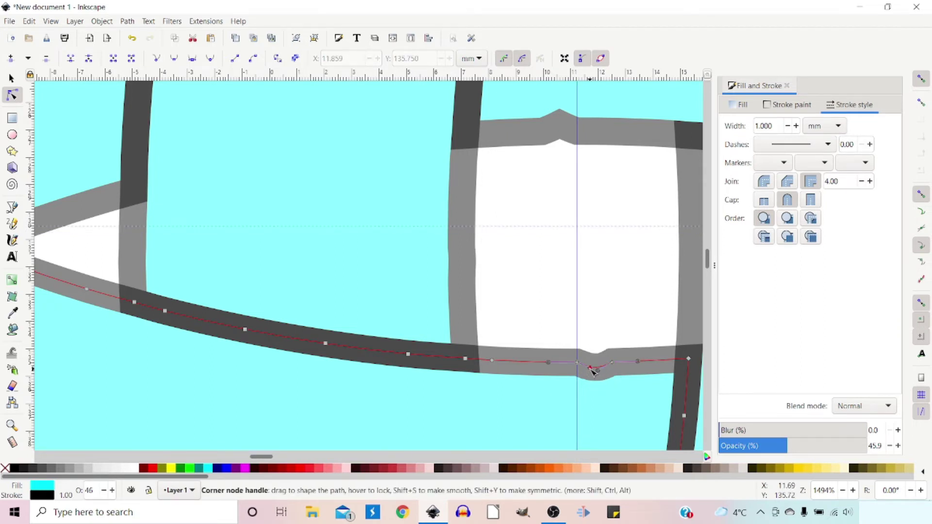
{"action": "key", "text": "ctrl+z"}
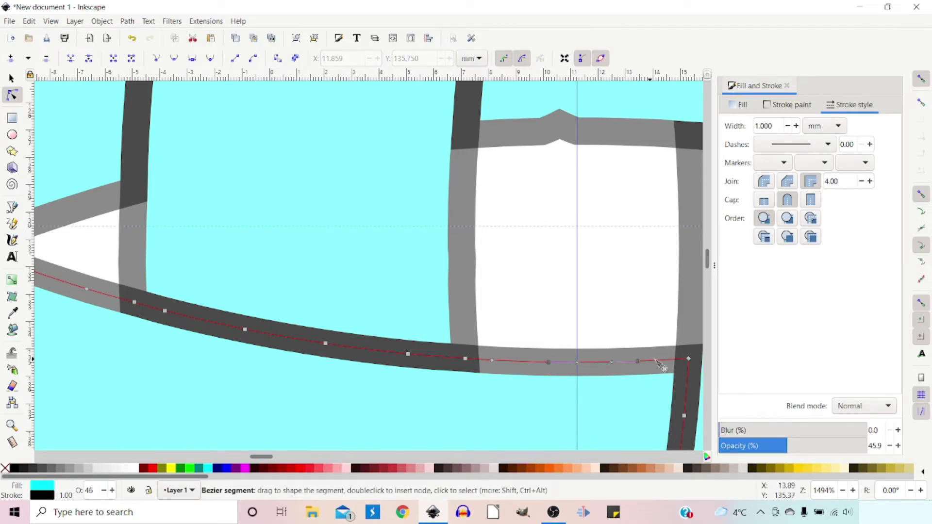
Remove the kink from the central opening's upper edge and retract the stray handles on its left edge.
{"action": "left_click", "coordinate": [568, 128]}
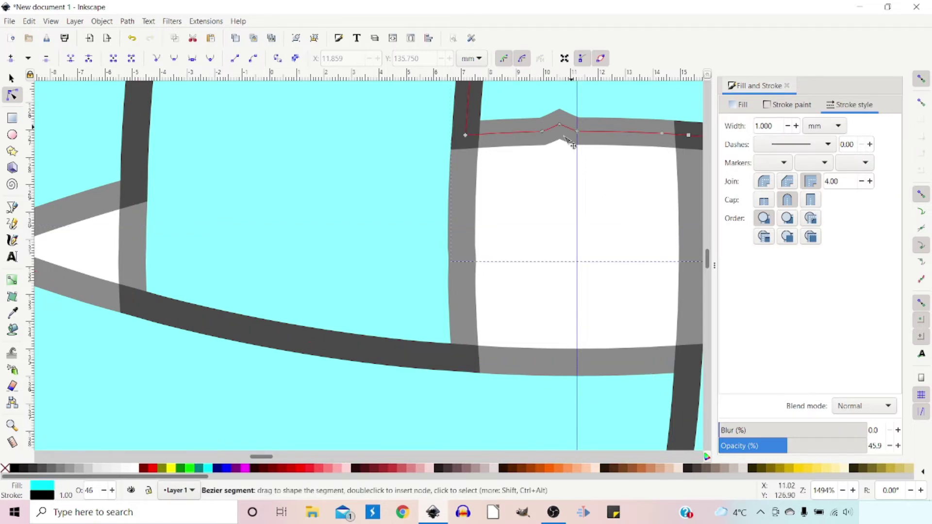
{"action": "left_click", "coordinate": [562, 126]}
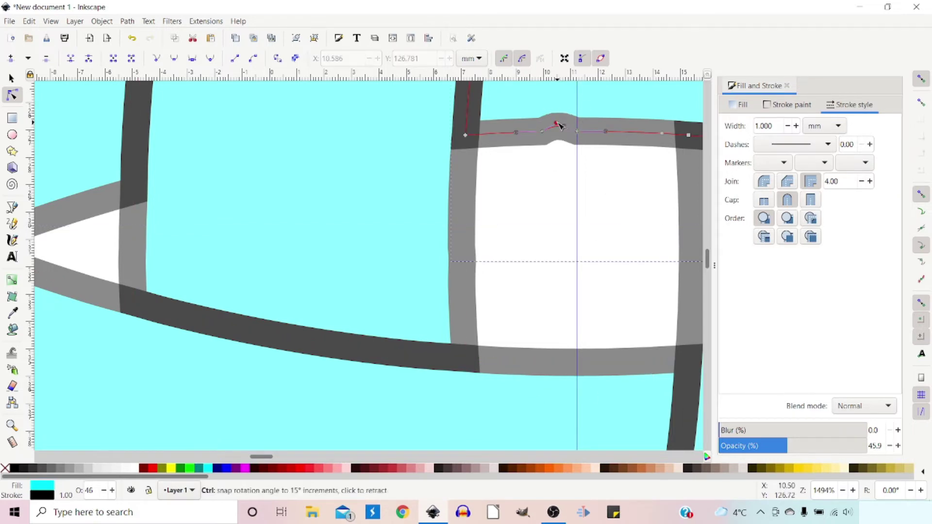
{"action": "key", "text": "ctrl+z"}
{"action": "left_click", "coordinate": [466, 270]}
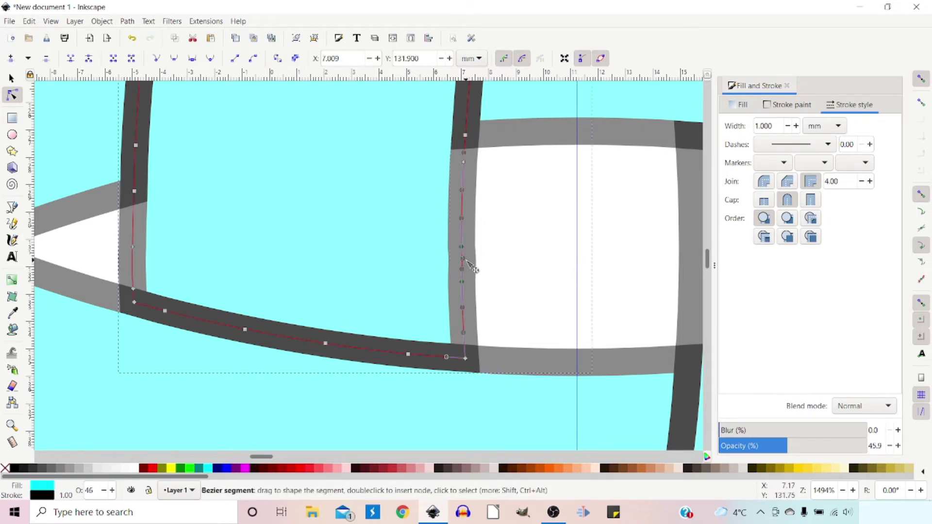
{"action": "left_click", "coordinate": [461, 267]}
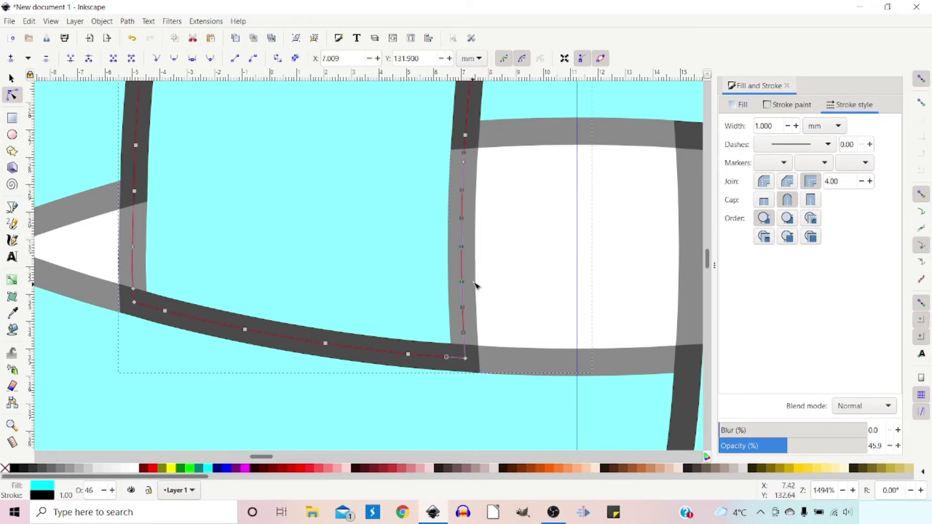
Remove the kink from the right edge of the short vertical band to the right of the central opening.
{"action": "scroll", "coordinate": [544, 265], "scroll_direction": "right", "scroll_amount": 15}
{"action": "left_click", "coordinate": [527, 249]}
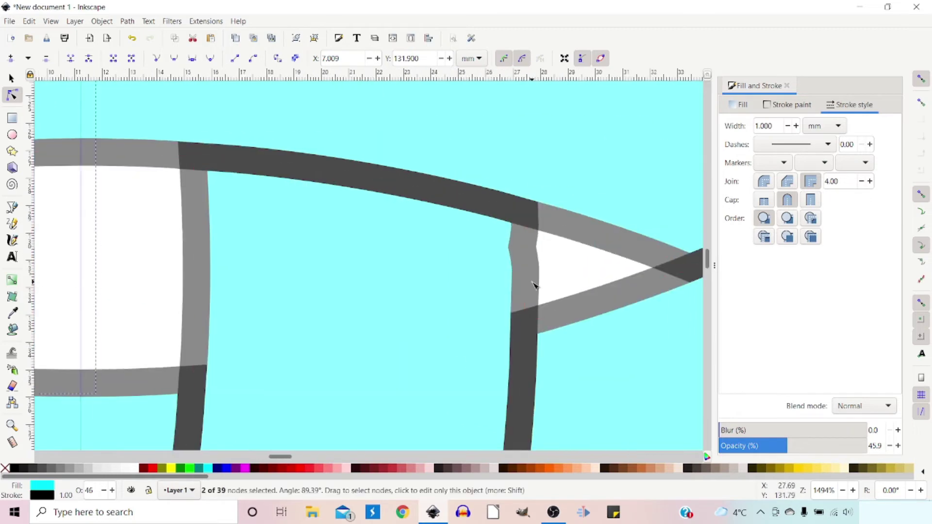
{"action": "left_click", "coordinate": [524, 248]}
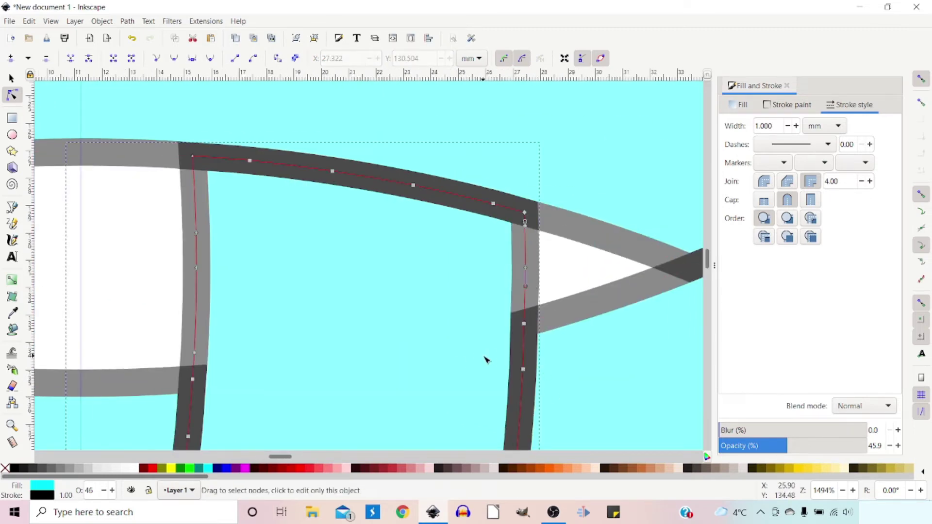
{"action": "scroll", "coordinate": [557, 358], "scroll_direction": "down", "scroll_amount": 6}
{"action": "scroll", "coordinate": [381, 181], "scroll_direction": "up", "scroll_amount": 5}
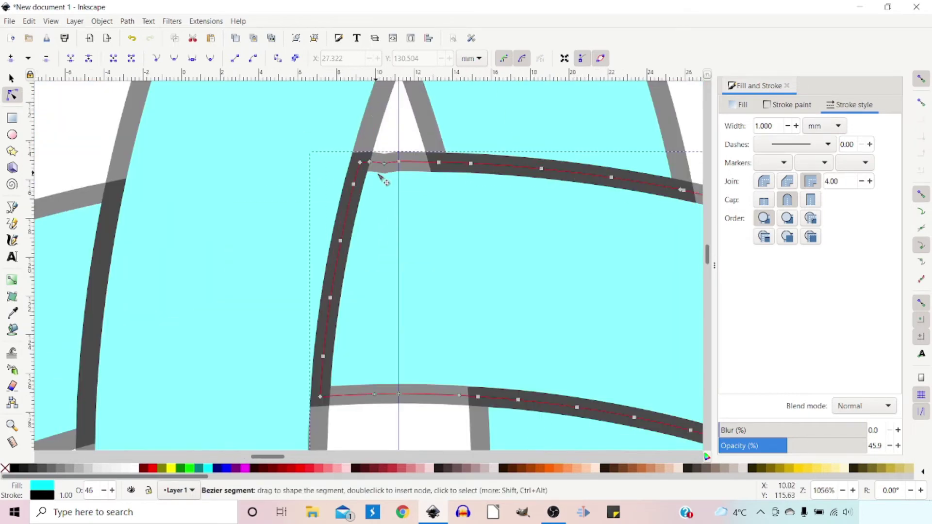
Remove the kinked nodes from the inner and outer edges of the knot's outermost right band.
{"action": "scroll", "coordinate": [388, 173], "scroll_direction": "down", "scroll_amount": 4}
{"action": "scroll", "coordinate": [565, 312], "scroll_direction": "up", "scroll_amount": 3}
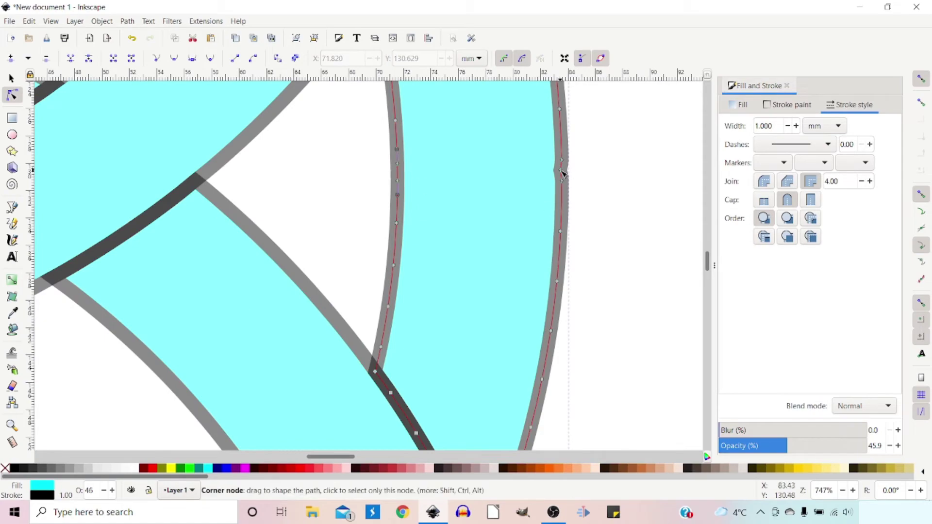
{"action": "scroll", "coordinate": [567, 175], "scroll_direction": "down", "scroll_amount": 4}
{"action": "scroll", "coordinate": [684, 123], "scroll_direction": "down", "scroll_amount": 1}
{"action": "scroll", "coordinate": [659, 260], "scroll_direction": "up", "scroll_amount": 1}
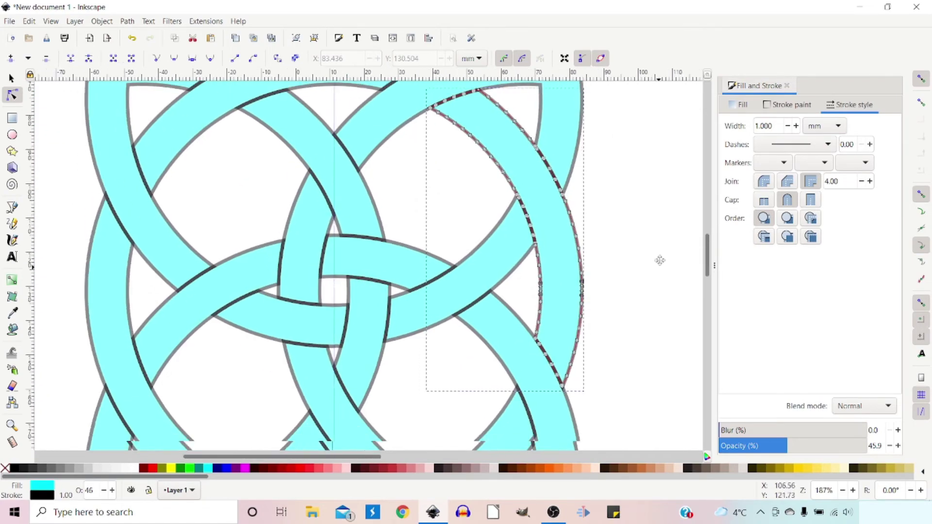
Straighten the band edge above the small triangular gap below the central opening and deselect the path.
{"action": "scroll", "coordinate": [690, 162], "scroll_direction": "down", "scroll_amount": 1}
{"action": "scroll", "coordinate": [377, 221], "scroll_direction": "up", "scroll_amount": 6}
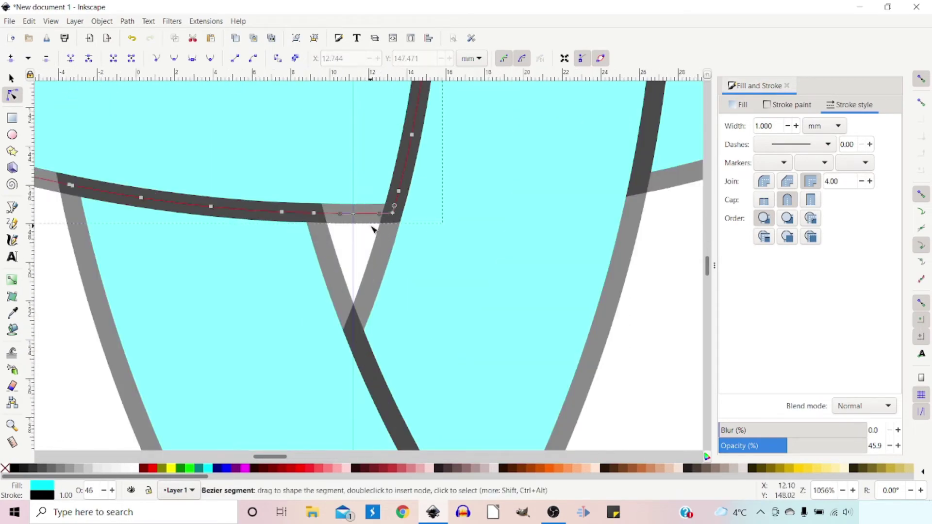
{"action": "key", "text": "Escape"}
{"action": "scroll", "coordinate": [283, 334], "scroll_direction": "down", "scroll_amount": 7}
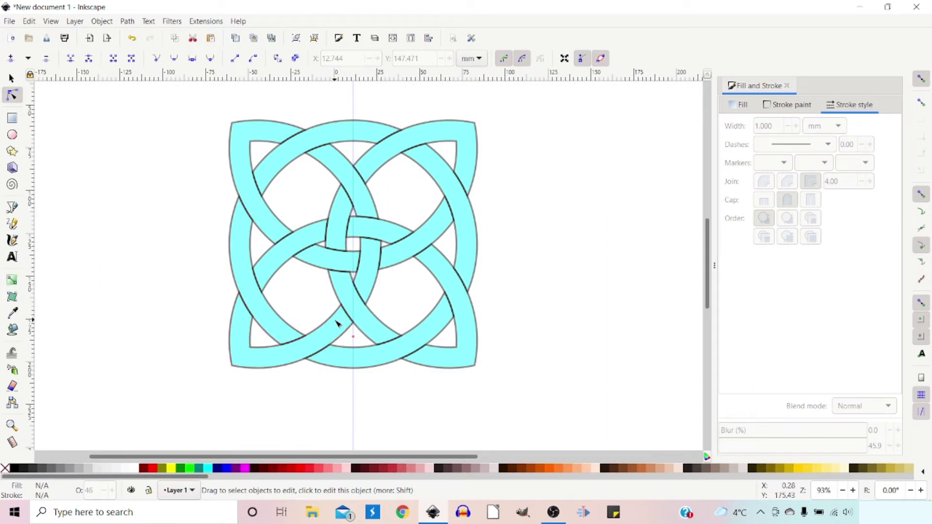
Select all the pieces of the knot.
{"action": "left_click_drag", "start_coordinate": [182, 104], "coordinate": [526, 405]}
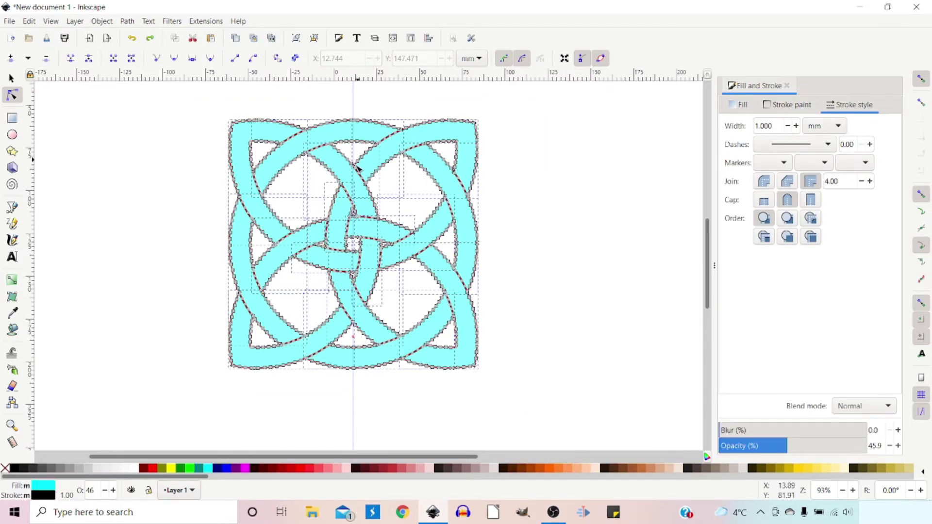
Try the Simplify command on all the selected paths and undo it.
{"action": "left_click", "coordinate": [128, 21]}
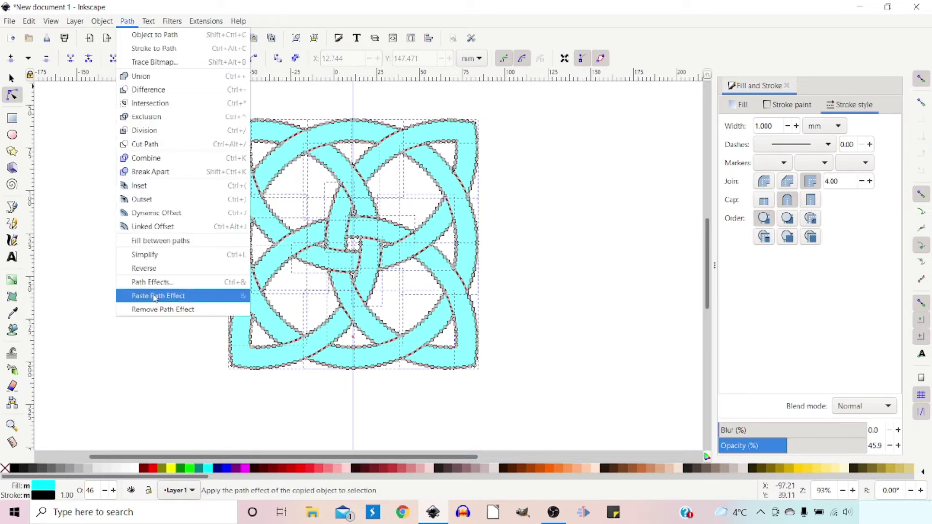
{"action": "left_click", "coordinate": [151, 254]}
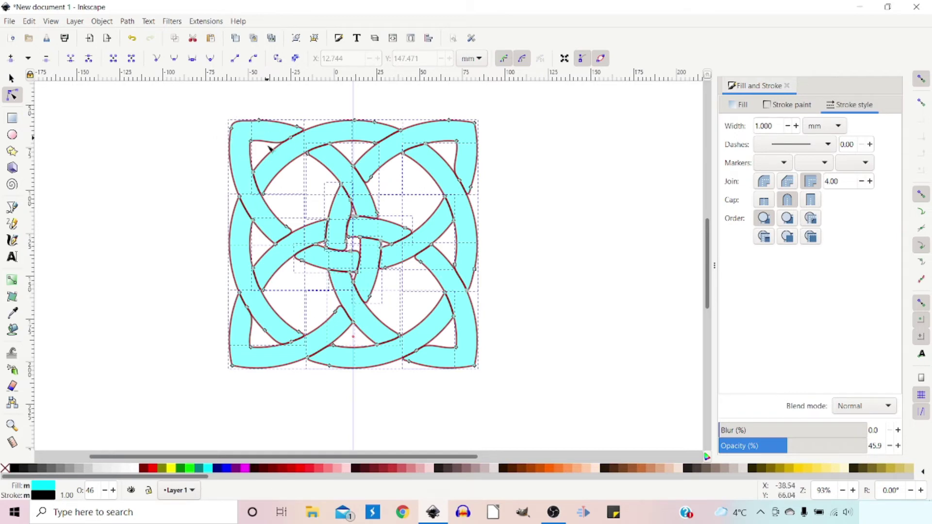
{"action": "left_click", "coordinate": [132, 38]}
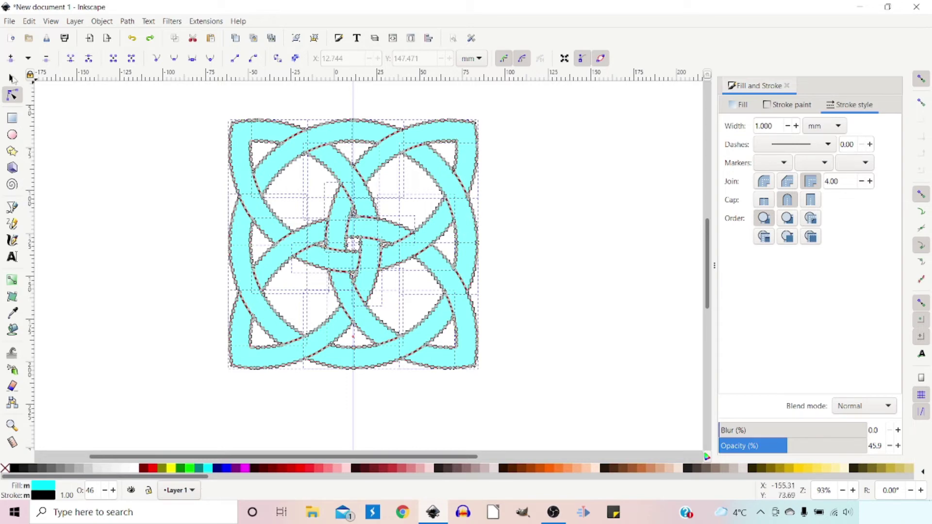
Set the opacity of all the selected knot pieces to 100% and open their stroke paint settings.
{"action": "left_click", "coordinate": [12, 79]}
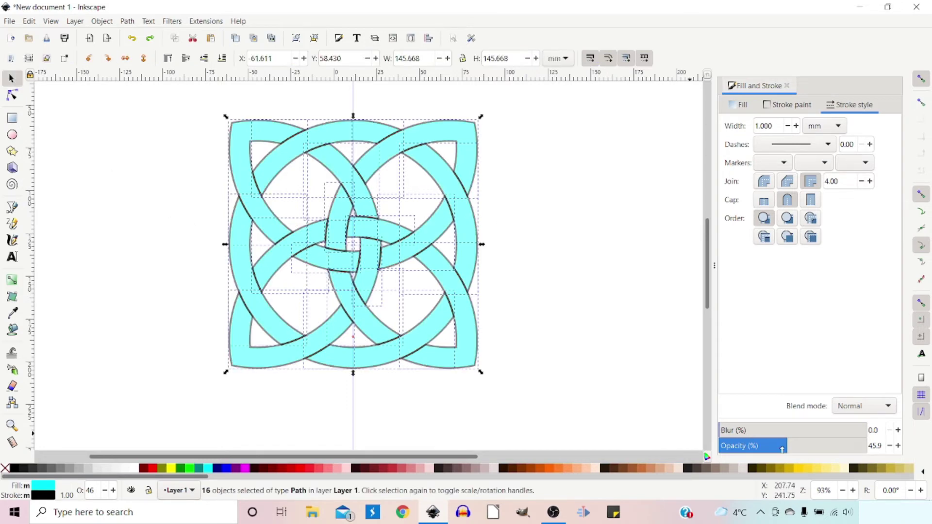
{"action": "left_click", "coordinate": [899, 443]}
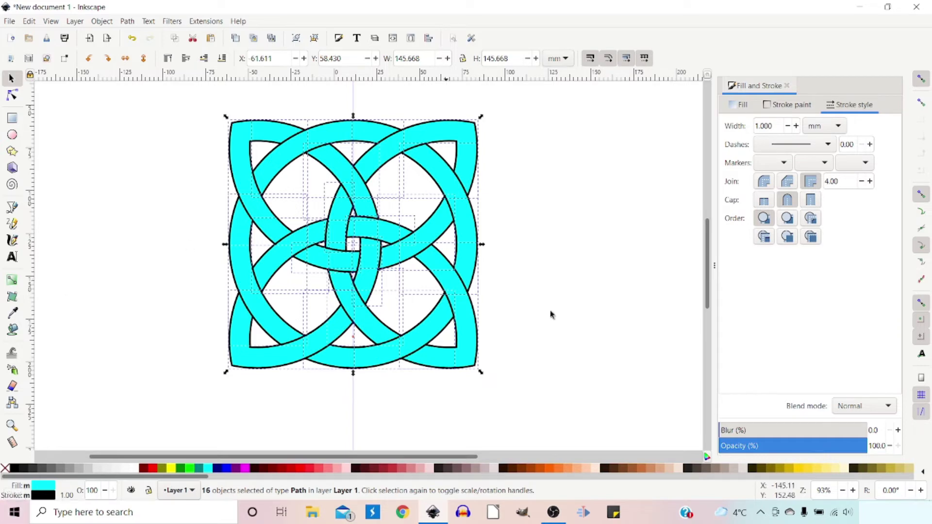
{"action": "left_click", "coordinate": [790, 106]}
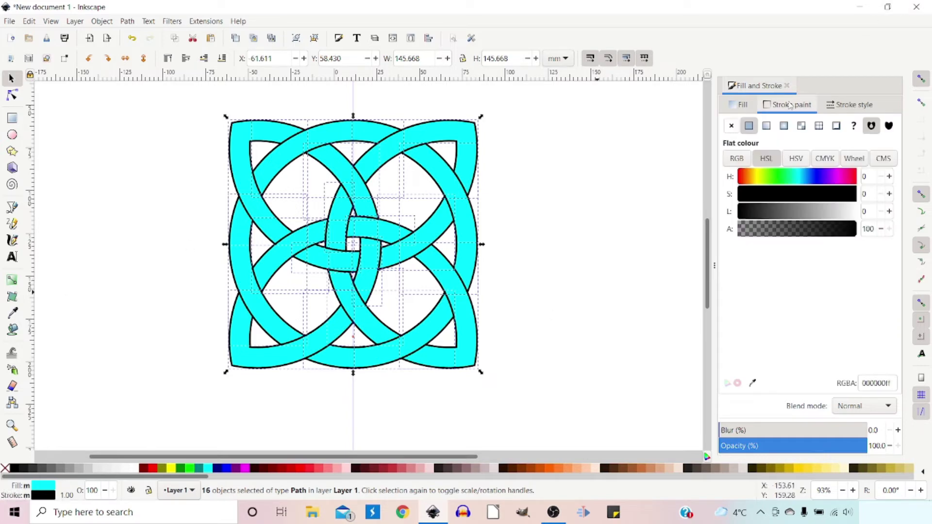
Try a 3 mm stroke width on the selected knot pieces and settle on 2.5 mm.
{"action": "left_click", "coordinate": [847, 107]}
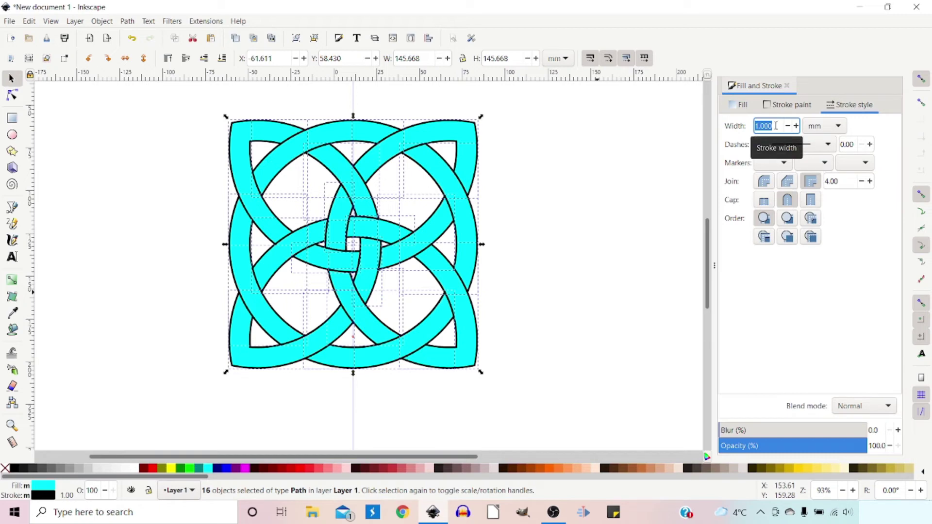
{"action": "type", "text": "3"}
{"action": "key", "text": "Return"}
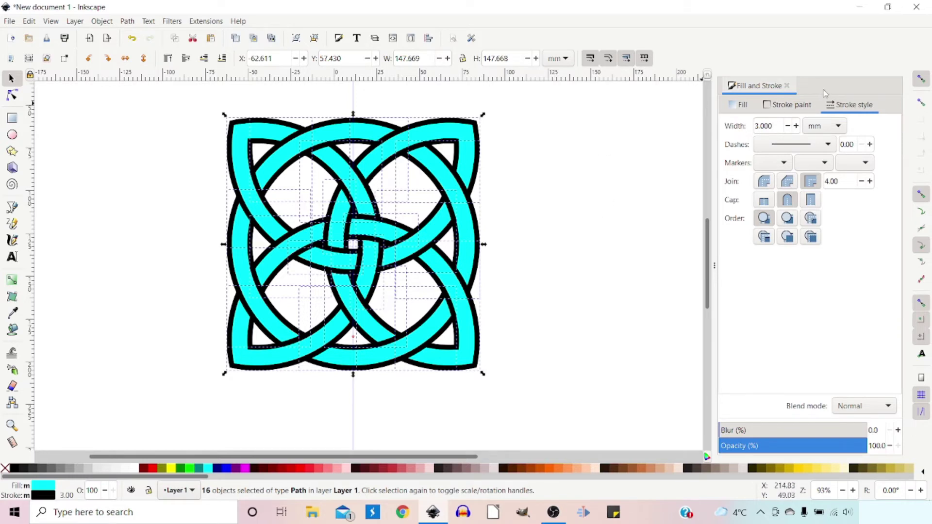
{"action": "left_click_drag", "start_coordinate": [774, 126], "coordinate": [742, 130]}
{"action": "type", "text": "2.5"}
{"action": "key", "text": "Return"}
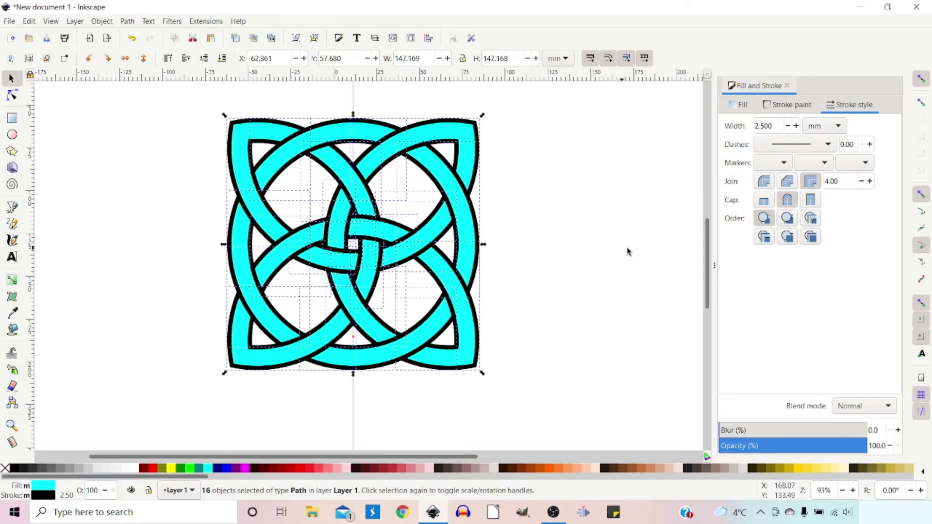
Deselect the knot pieces and remove the vertical guide line running through the knot.
{"action": "left_click", "coordinate": [625, 249]}
{"action": "scroll", "coordinate": [368, 216], "scroll_direction": "up", "scroll_amount": 2}
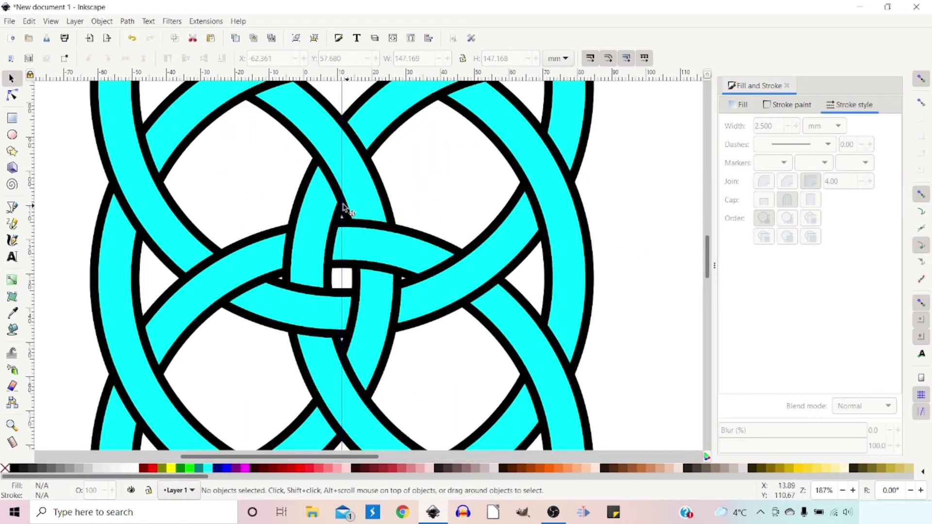
{"action": "scroll", "coordinate": [674, 296], "scroll_direction": "down", "scroll_amount": 5}
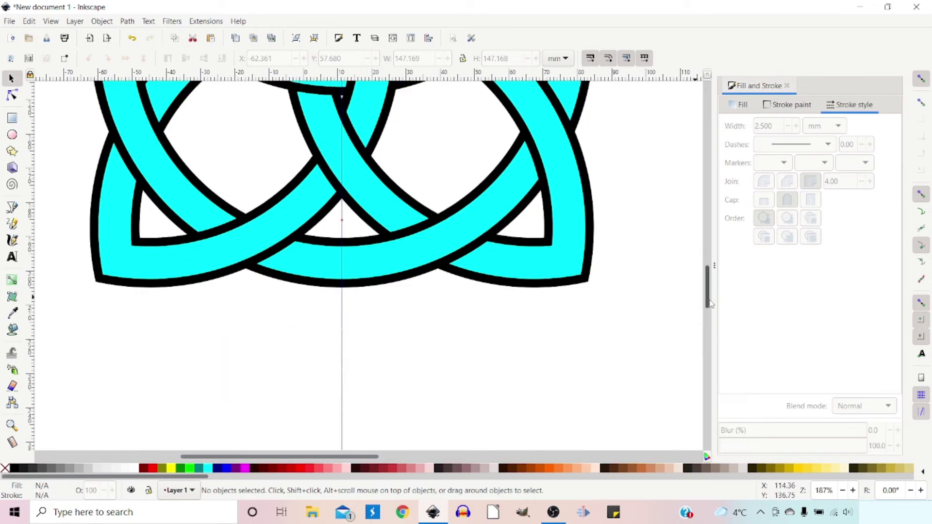
{"action": "scroll", "coordinate": [657, 307], "scroll_direction": "down", "scroll_amount": 4}
{"action": "scroll", "coordinate": [436, 291], "scroll_direction": "up", "scroll_amount": 3}
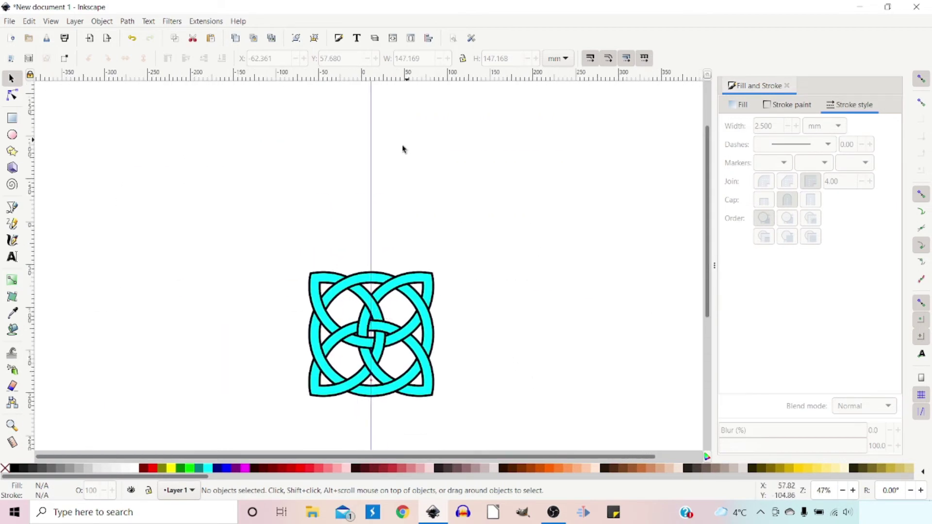
{"action": "left_click_drag", "start_coordinate": [370, 190], "coordinate": [32, 243]}
Select all the pieces of the knot and group them.
{"action": "left_click", "coordinate": [397, 287]}
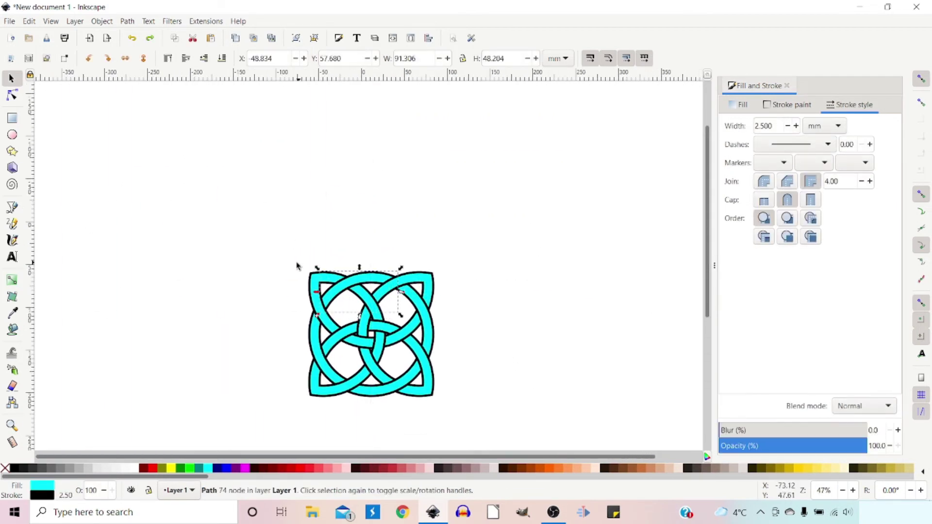
{"action": "mouse_move", "coordinate": [284, 257]}
{"action": "left_mouse_down"}
{"action": "mouse_move", "coordinate": [301, 316]}
{"action": "mouse_move", "coordinate": [463, 416]}
{"action": "left_mouse_up"}
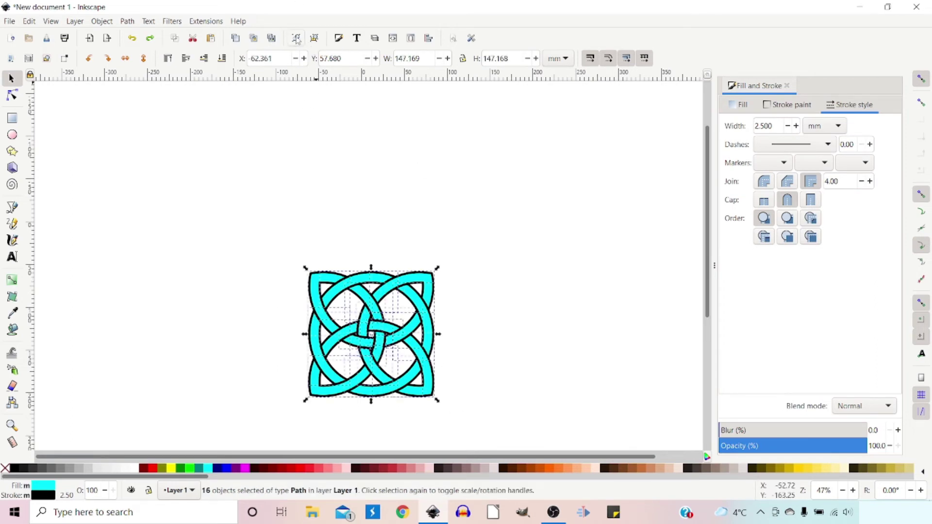
{"action": "left_click", "coordinate": [295, 38]}
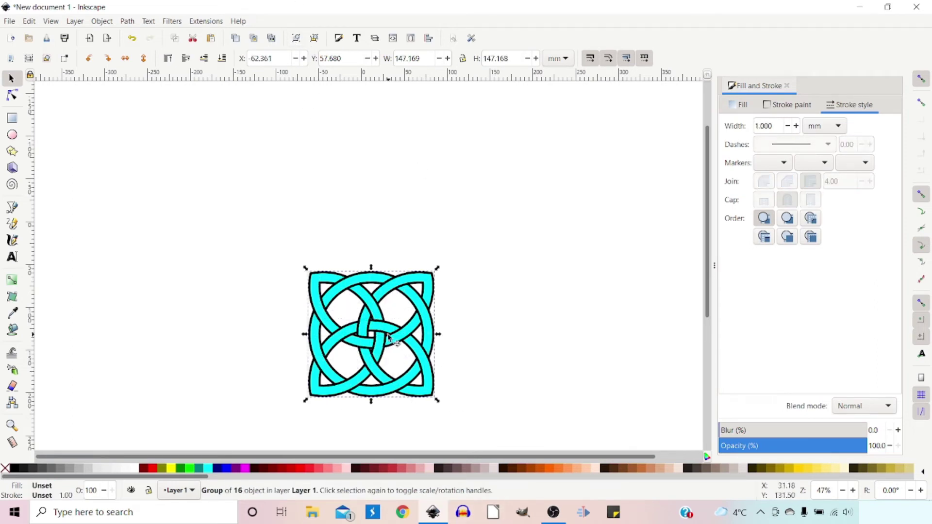
Move the grouped knot away as one object and place it near the middle of the canvas.
{"action": "left_click_drag", "start_coordinate": [364, 310], "coordinate": [129, 150]}
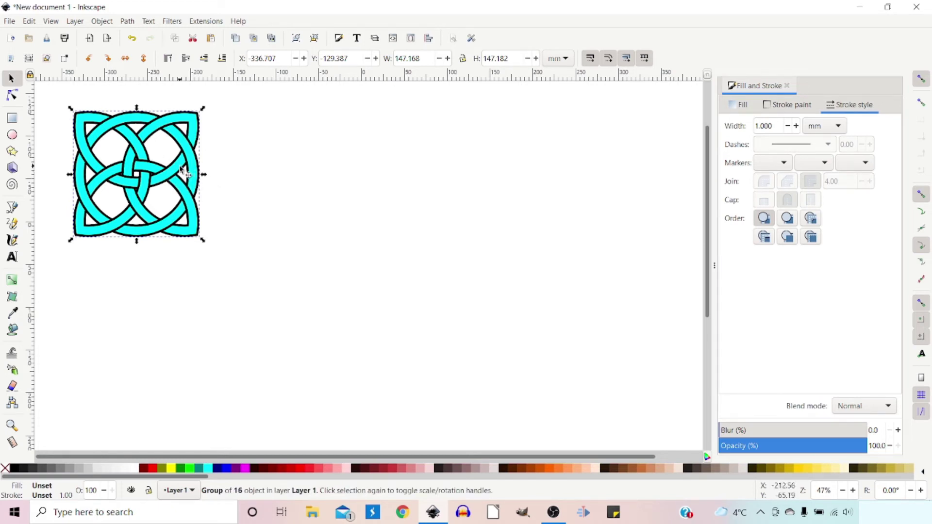
{"action": "left_click_drag", "start_coordinate": [184, 172], "coordinate": [460, 257]}
{"action": "scroll", "coordinate": [420, 253], "scroll_direction": "up", "scroll_amount": 2}
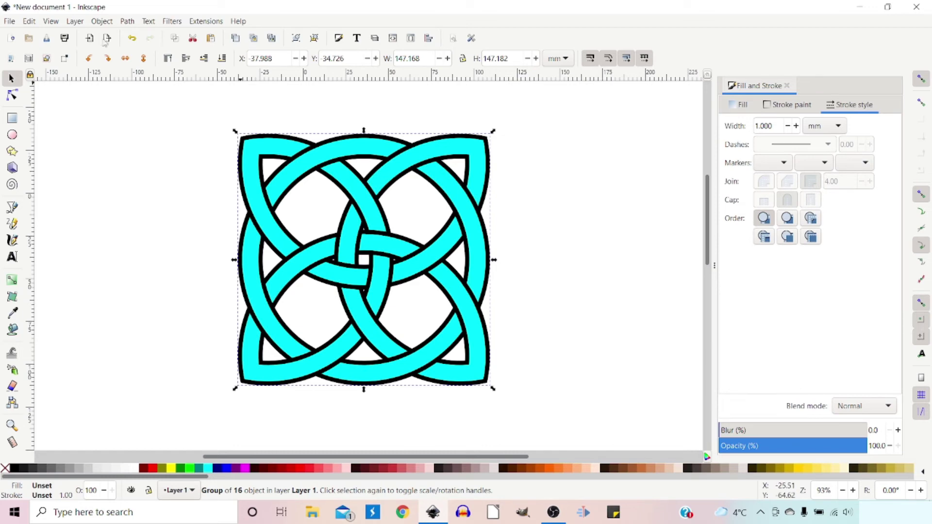
Convert the strokes of the grouped knot to paths and select one band's black outline inside the group.
{"action": "left_click", "coordinate": [127, 21]}
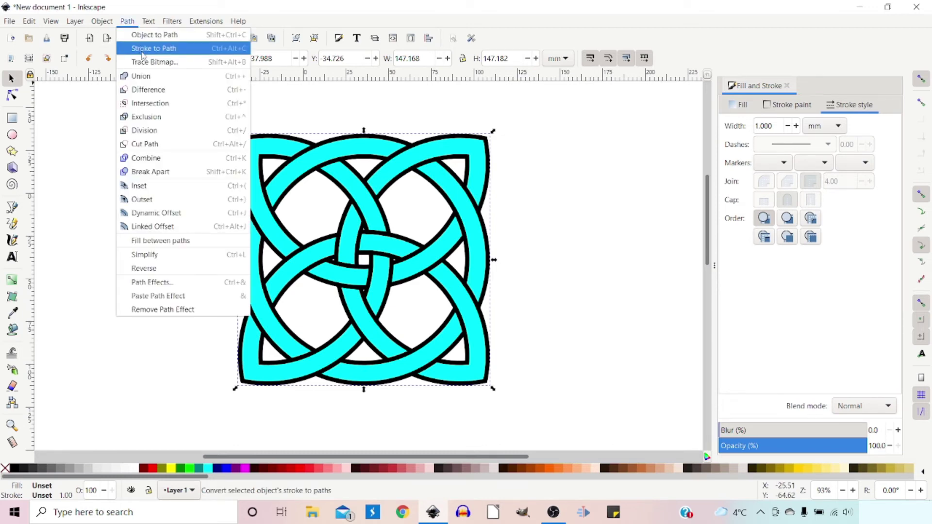
{"action": "left_click", "coordinate": [143, 46]}
{"action": "left_click", "coordinate": [331, 170], "text": "ctrl"}
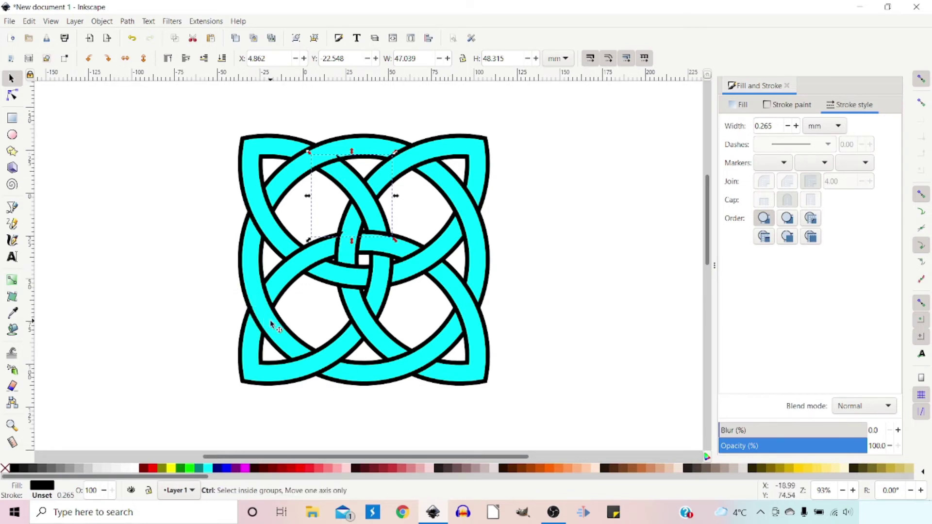
Pull the spiky node of the black outline at the knot's lower-left outer crossing back inside the line.
{"action": "scroll", "coordinate": [271, 325], "scroll_direction": "up", "scroll_amount": 2}
{"action": "left_click", "coordinate": [225, 313]}
{"action": "key", "text": "n"}
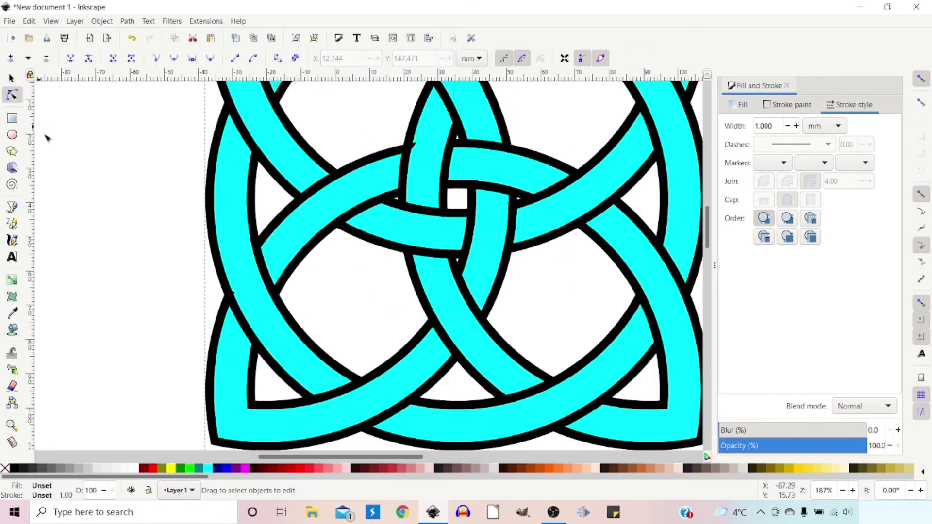
{"action": "left_click", "coordinate": [224, 297]}
{"action": "scroll", "coordinate": [223, 292], "scroll_direction": "up", "scroll_amount": 2}
{"action": "scroll", "coordinate": [225, 295], "scroll_direction": "up", "scroll_amount": 2}
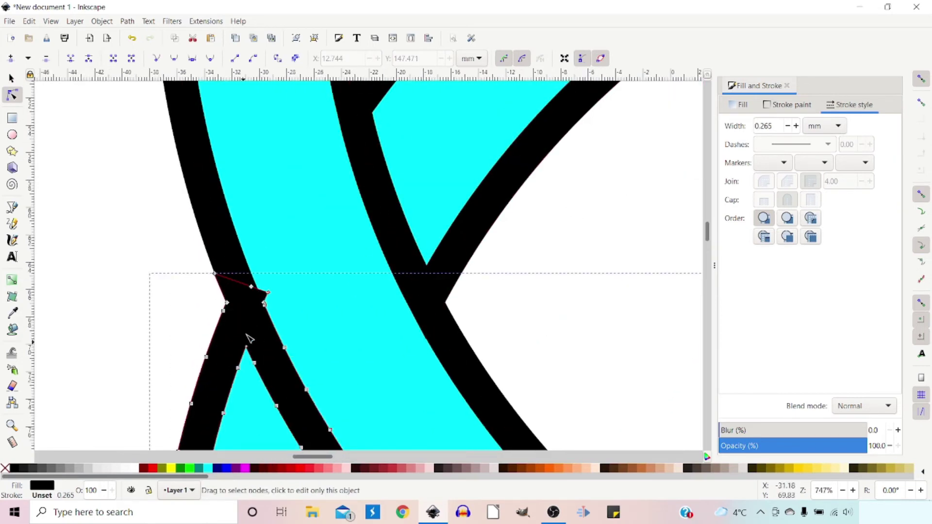
{"action": "left_click_drag", "start_coordinate": [270, 296], "coordinate": [228, 277]}
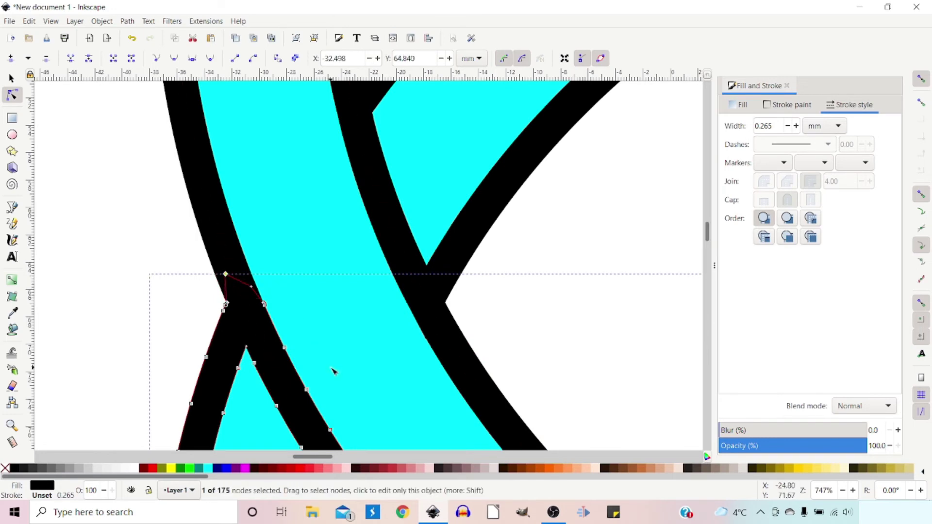
Move the protruding outline node at the crossing just left of the knot's centre back into the black line.
{"action": "scroll", "coordinate": [341, 358], "scroll_direction": "down", "scroll_amount": 3}
{"action": "scroll", "coordinate": [442, 329], "scroll_direction": "right", "scroll_amount": 15}
{"action": "scroll", "coordinate": [441, 329], "scroll_direction": "up", "scroll_amount": 3}
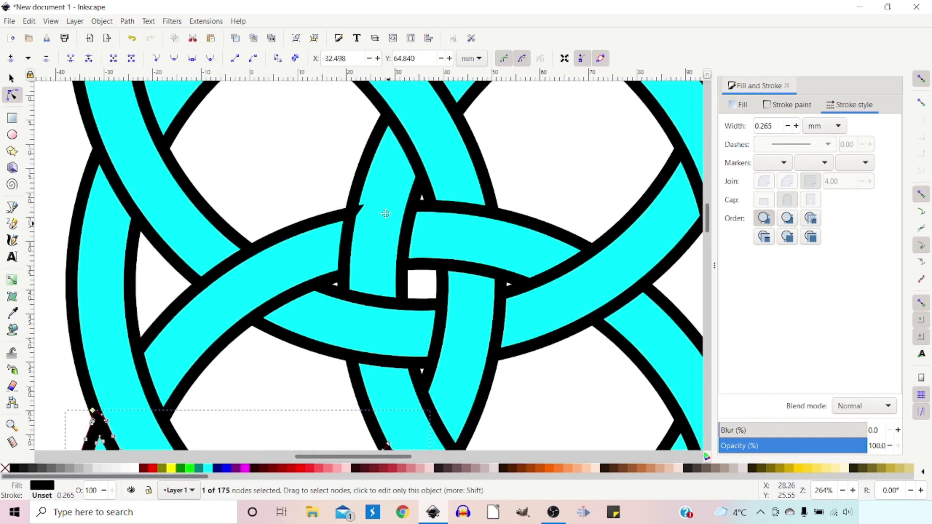
{"action": "scroll", "coordinate": [285, 204], "scroll_direction": "left", "scroll_amount": 6}
{"action": "scroll", "coordinate": [285, 204], "scroll_direction": "down", "scroll_amount": 4}
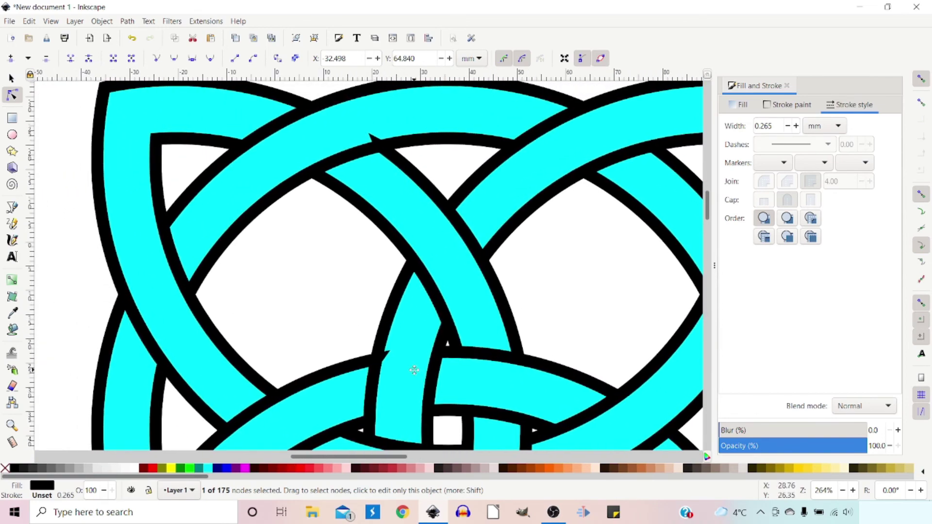
{"action": "left_click_drag", "start_coordinate": [392, 351], "coordinate": [389, 356]}
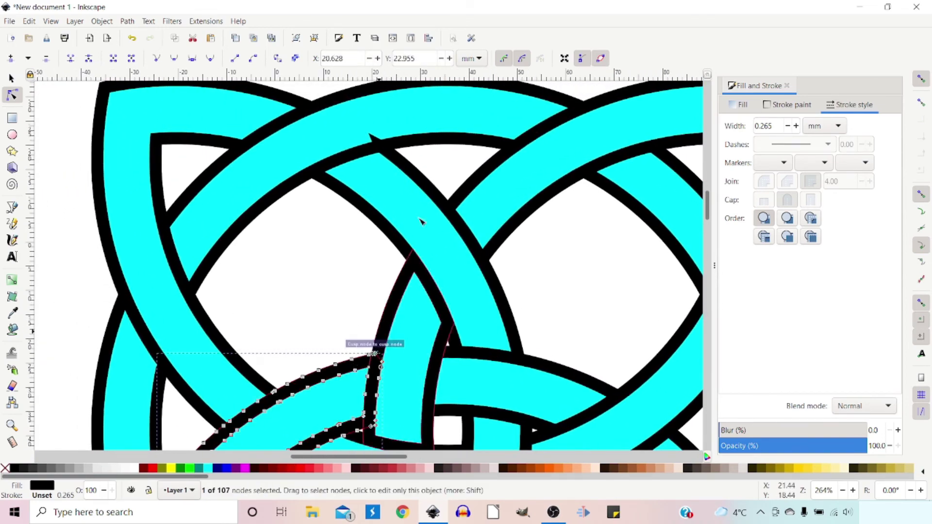
Move the protruding outline node where the upper-left inner band passes under the top arc back into the black line.
{"action": "left_click", "coordinate": [422, 220]}
{"action": "left_click_drag", "start_coordinate": [382, 142], "coordinate": [386, 151]}
{"action": "scroll", "coordinate": [362, 381], "scroll_direction": "up", "scroll_amount": 2}
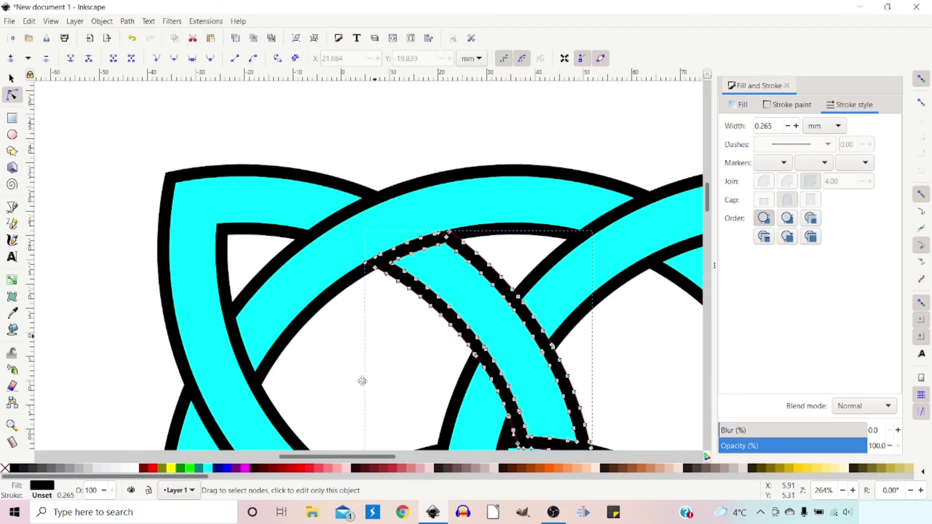
{"action": "scroll", "coordinate": [356, 381], "scroll_direction": "right", "scroll_amount": 10}
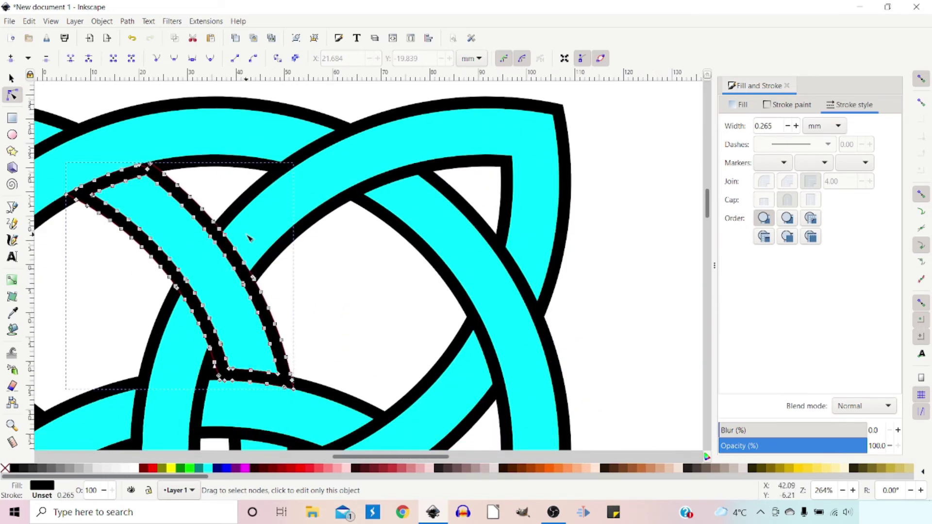
{"action": "scroll", "coordinate": [358, 283], "scroll_direction": "left", "scroll_amount": 10}
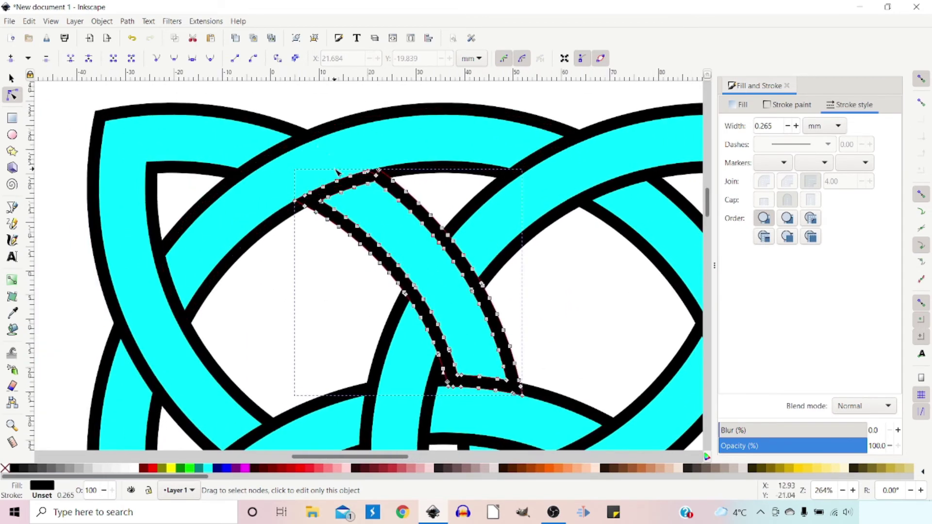
Add the black outlines of the upper, central and right-hand bands to the node editing selection.
{"action": "left_click", "coordinate": [449, 169], "text": "shift"}
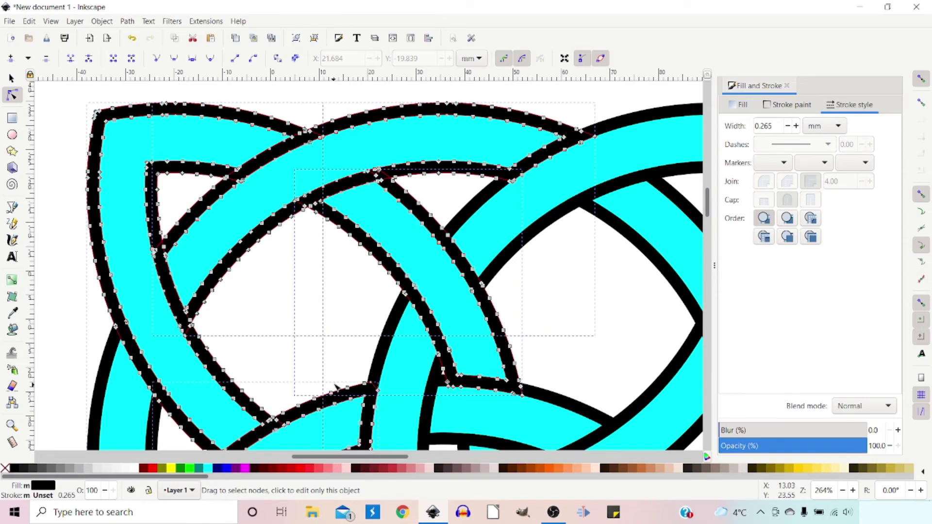
{"action": "left_click", "coordinate": [621, 233], "text": "shift"}
{"action": "scroll", "coordinate": [621, 233], "scroll_direction": "down", "scroll_amount": 8}
{"action": "scroll", "coordinate": [413, 204], "scroll_direction": "right", "scroll_amount": 11}
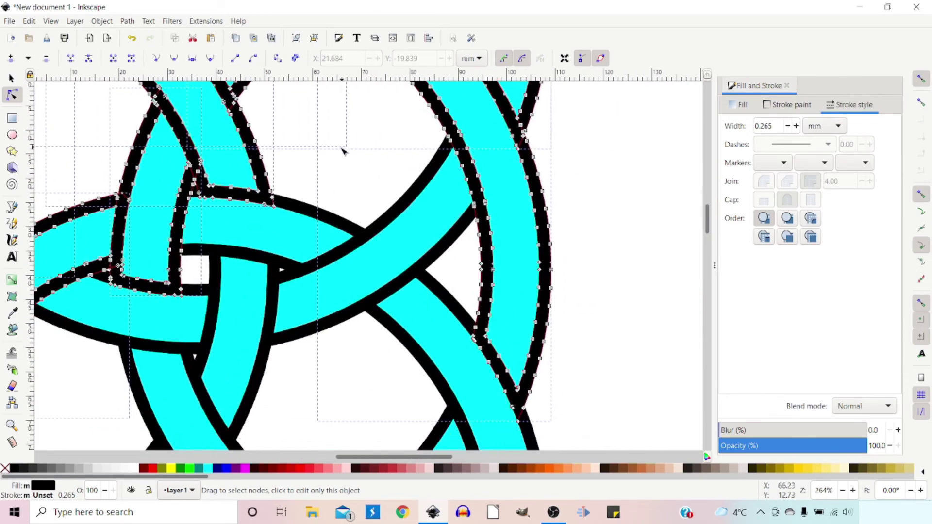
{"action": "left_click", "coordinate": [412, 206], "text": "shift"}
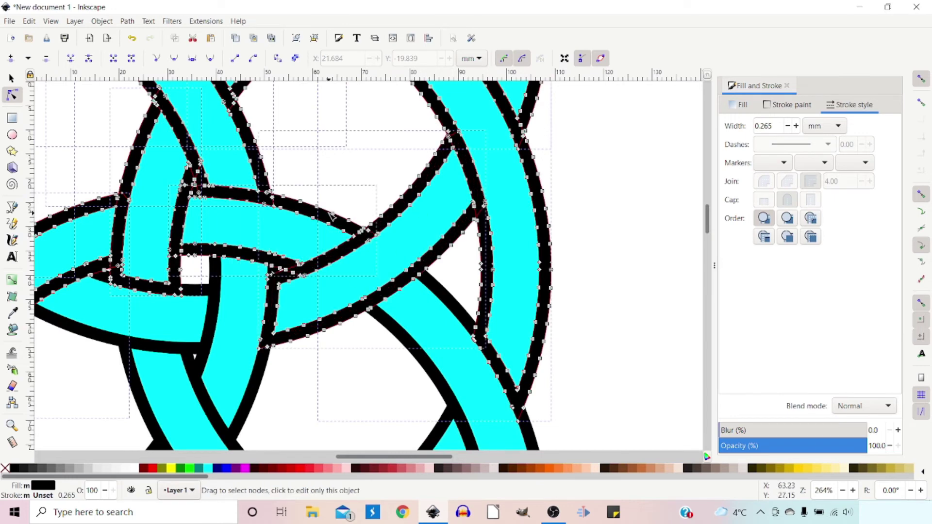
{"action": "left_click", "coordinate": [388, 327], "text": "shift"}
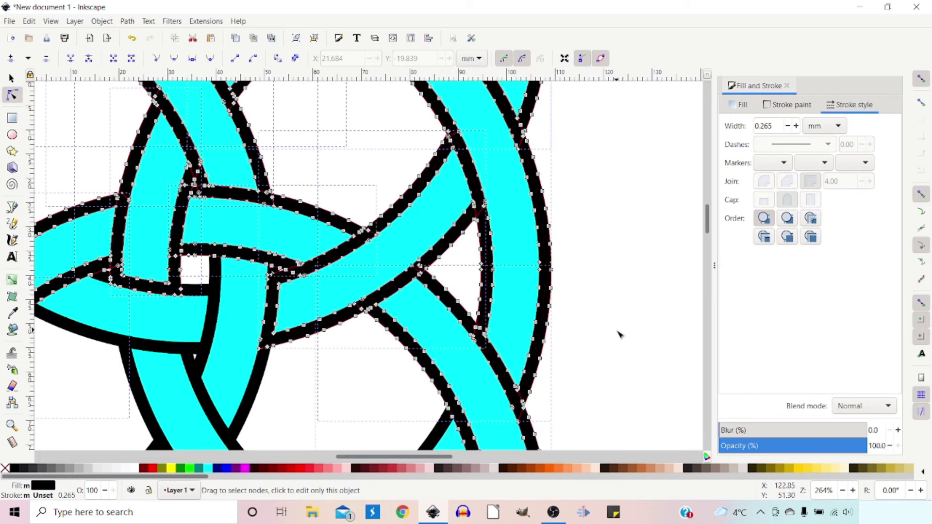
Add the remaining black outlines of the lower and left-hand bands to the selection so all outlines are included.
{"action": "scroll", "coordinate": [618, 333], "scroll_direction": "down", "scroll_amount": 7}
{"action": "scroll", "coordinate": [618, 332], "scroll_direction": "left", "scroll_amount": 3}
{"action": "left_click", "coordinate": [316, 248], "text": "shift"}
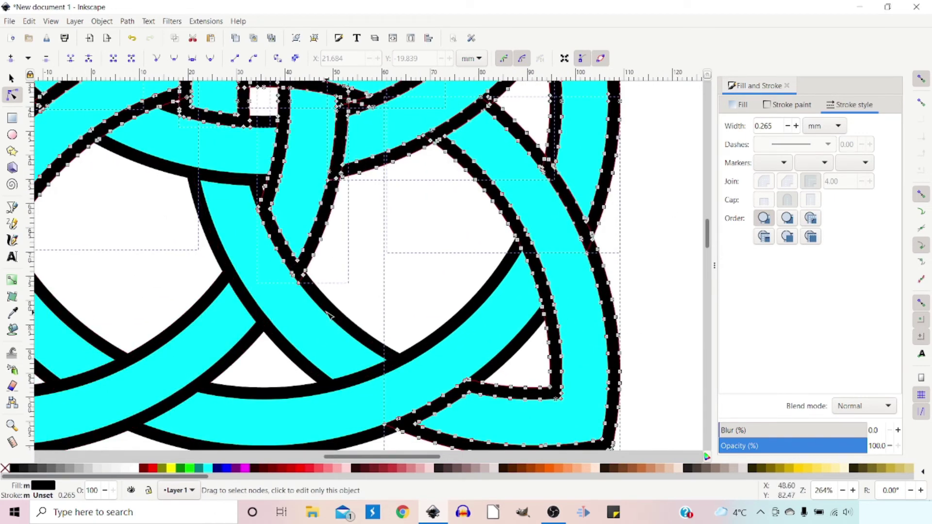
{"action": "left_click", "coordinate": [270, 401], "text": "shift"}
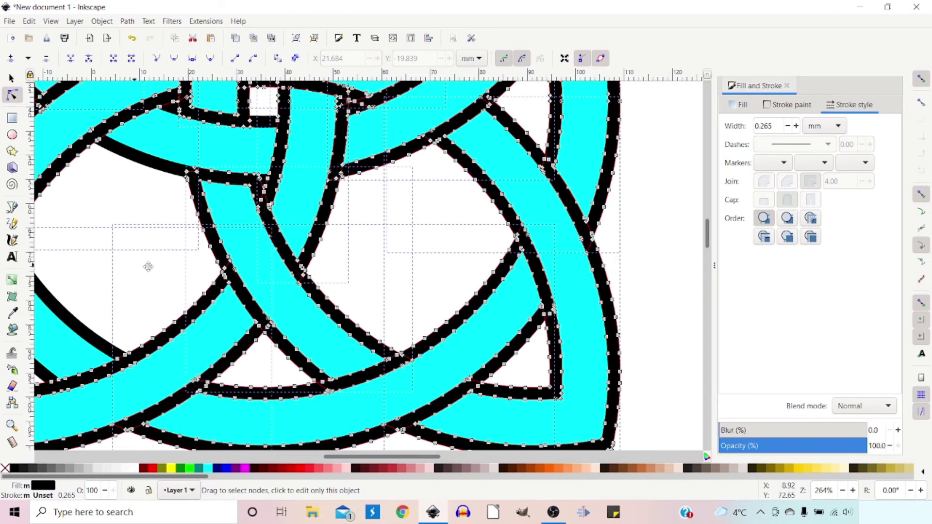
{"action": "scroll", "coordinate": [495, 264], "scroll_direction": "left", "scroll_amount": 6}
{"action": "left_click", "coordinate": [398, 304], "text": "shift"}
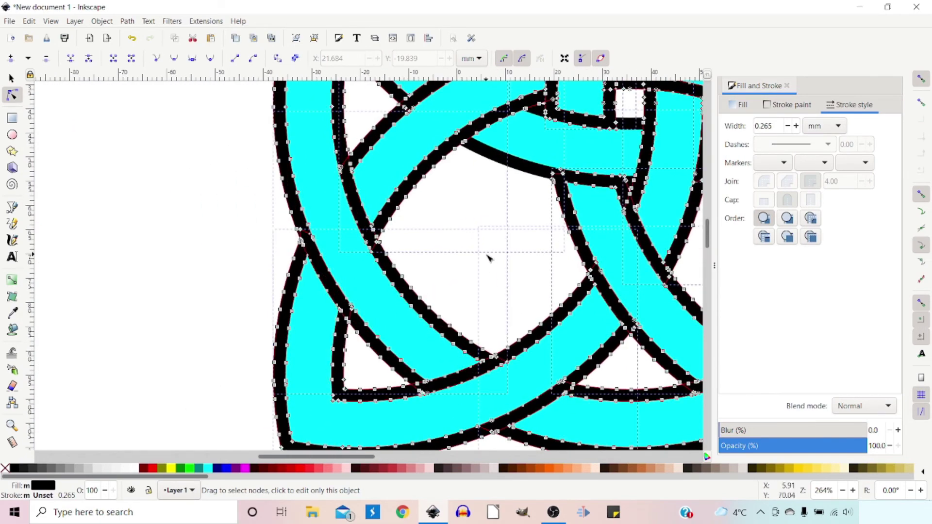
{"action": "left_click_drag", "start_coordinate": [488, 258], "coordinate": [327, 407]}
{"action": "left_click_drag", "start_coordinate": [345, 361], "coordinate": [327, 518]}
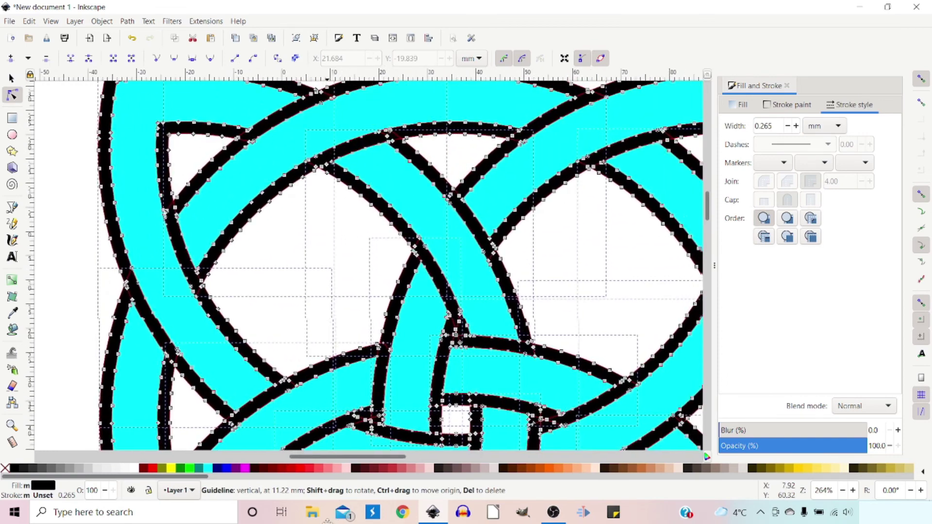
{"action": "left_click_drag", "start_coordinate": [340, 389], "coordinate": [181, 262]}
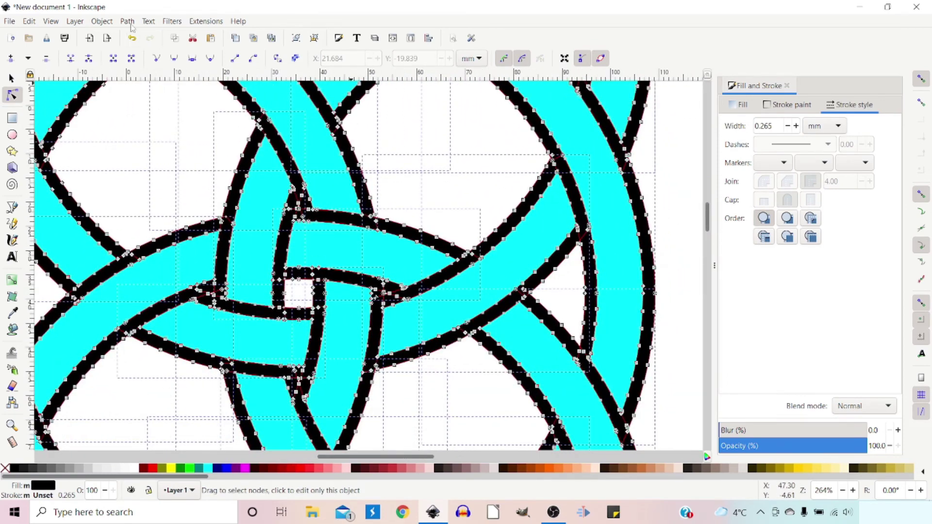
Combine all the selected black outlines into a single path and switch to the Selector tool.
{"action": "left_click", "coordinate": [127, 21]}
{"action": "left_click", "coordinate": [159, 160]}
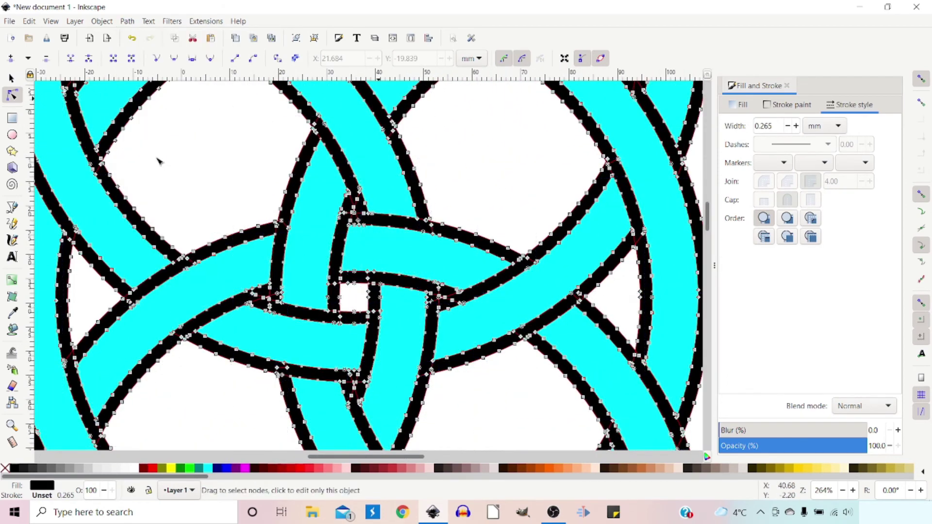
{"action": "left_click", "coordinate": [12, 78]}
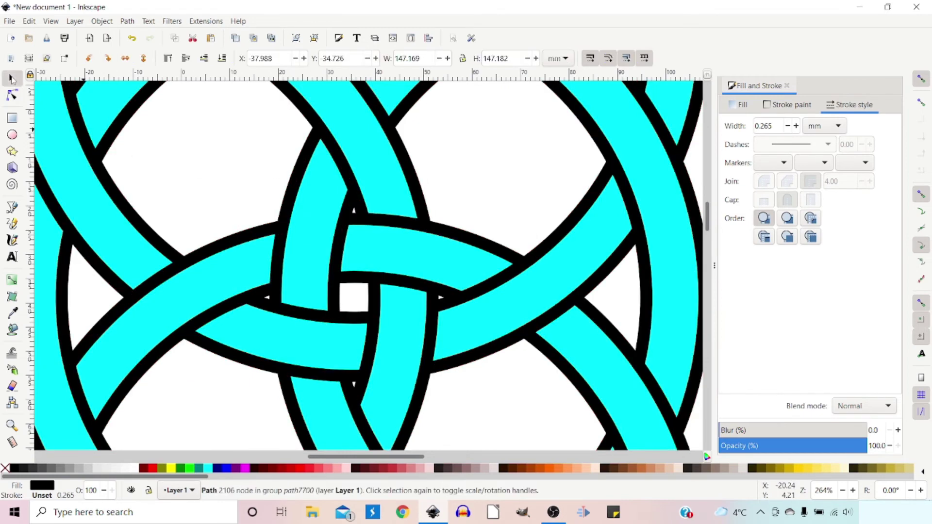
{"action": "scroll", "coordinate": [271, 274], "scroll_direction": "down", "scroll_amount": 2}
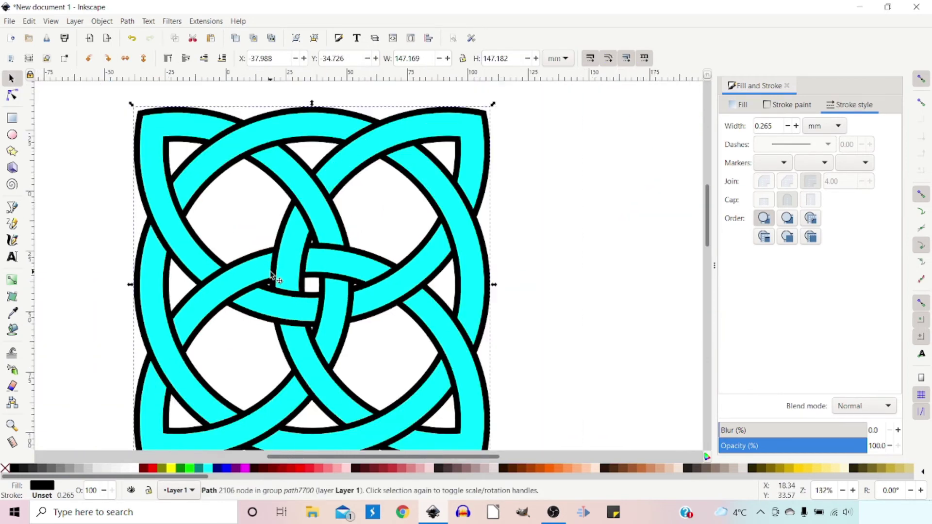
{"action": "scroll", "coordinate": [601, 284], "scroll_direction": "down", "scroll_amount": 1}
{"action": "scroll", "coordinate": [600, 285], "scroll_direction": "left", "scroll_amount": 1}
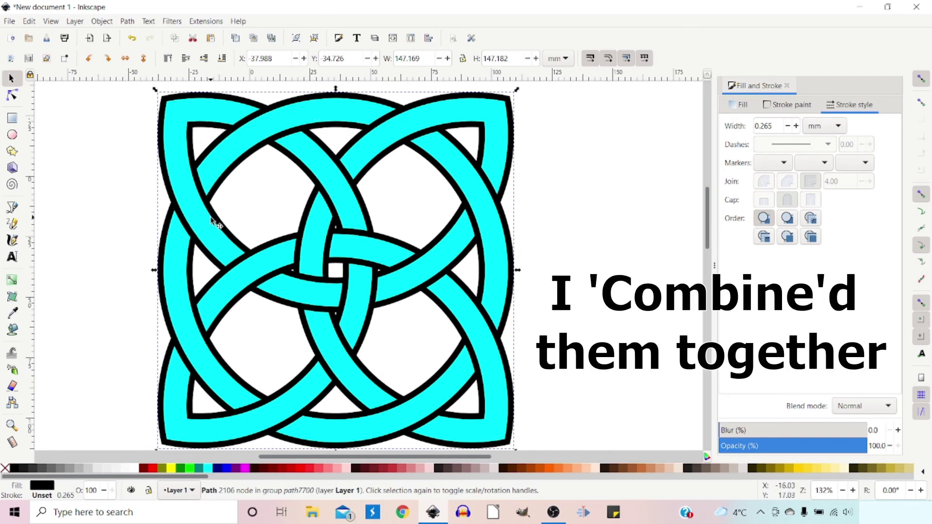
Place a duplicate of the combined black outline above and to the left of the cyan knot.
{"action": "key", "text": "ctrl"}
{"action": "left_click", "coordinate": [239, 212], "text": "ctrl"}
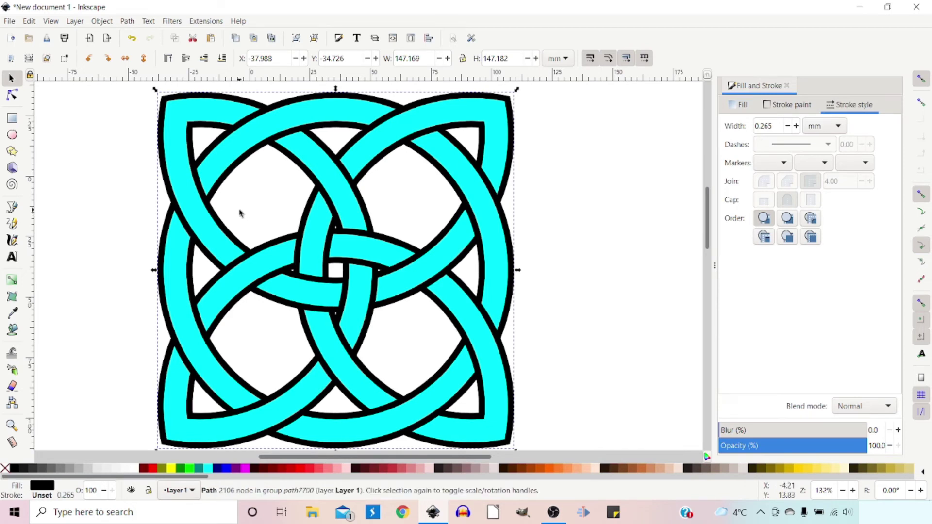
{"action": "scroll", "coordinate": [239, 213], "scroll_direction": "down", "scroll_amount": 4}
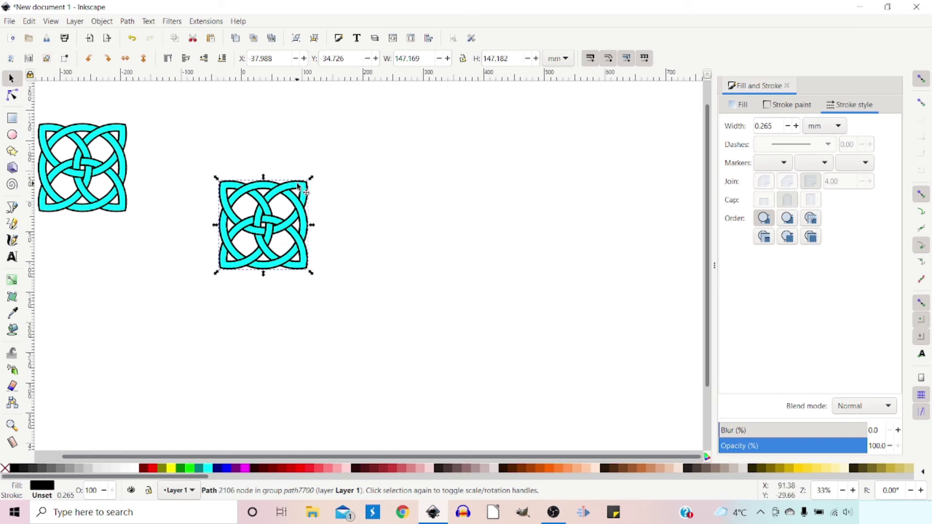
{"action": "left_click_drag", "start_coordinate": [296, 183], "coordinate": [219, 93]}
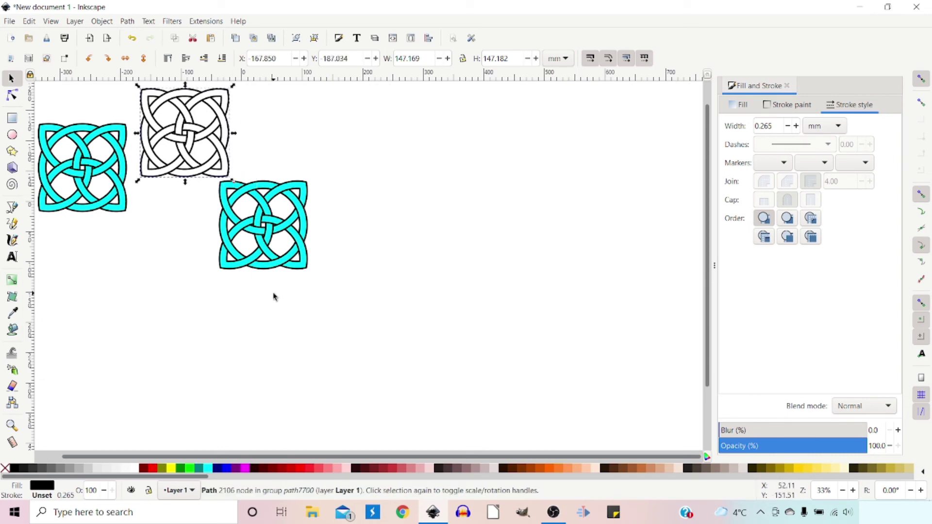
{"action": "left_click", "coordinate": [309, 230]}
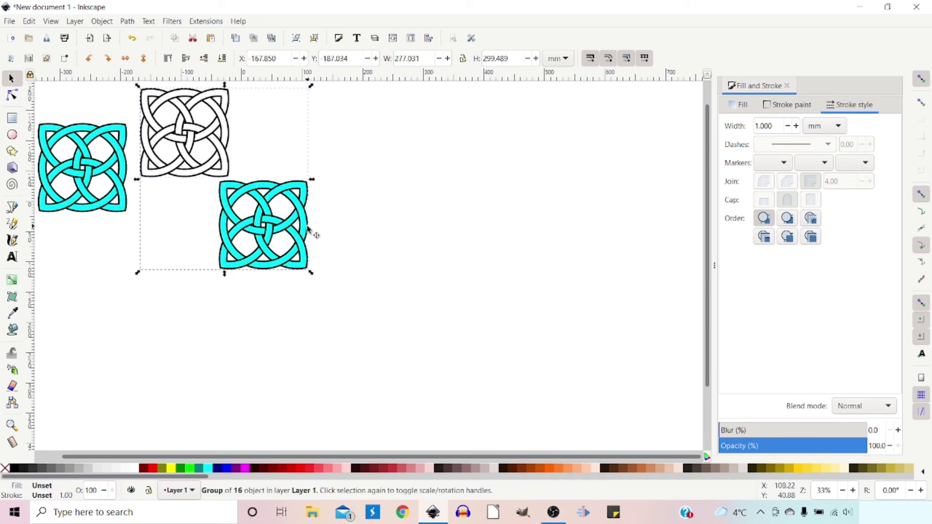
{"action": "left_click", "coordinate": [333, 238]}
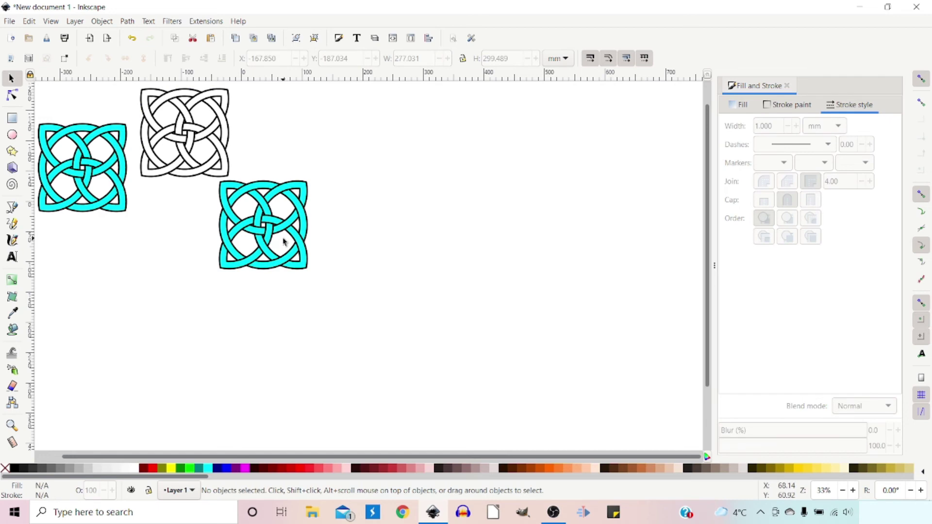
Switch to node editing and select the cyan fills of the upper-left and central bands.
{"action": "scroll", "coordinate": [284, 241], "scroll_direction": "up", "scroll_amount": 4}
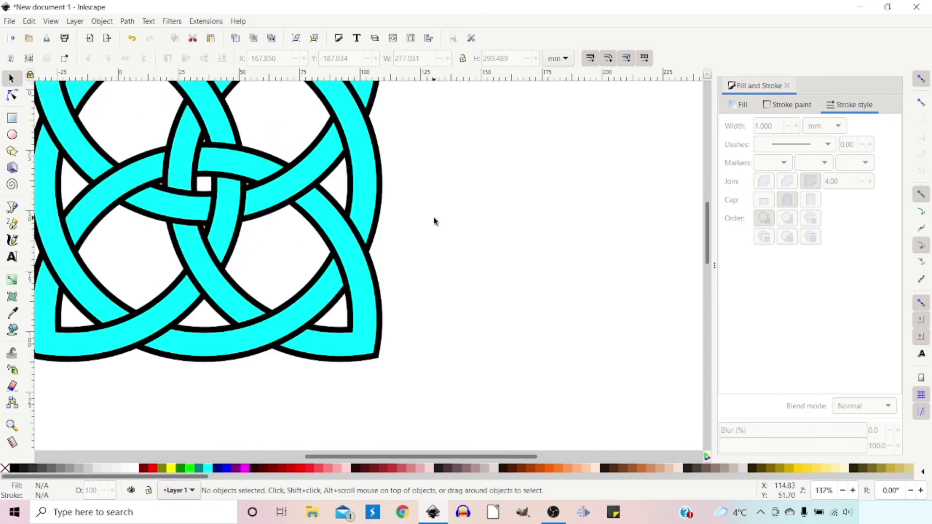
{"action": "left_click_drag", "start_coordinate": [432, 219], "coordinate": [642, 288]}
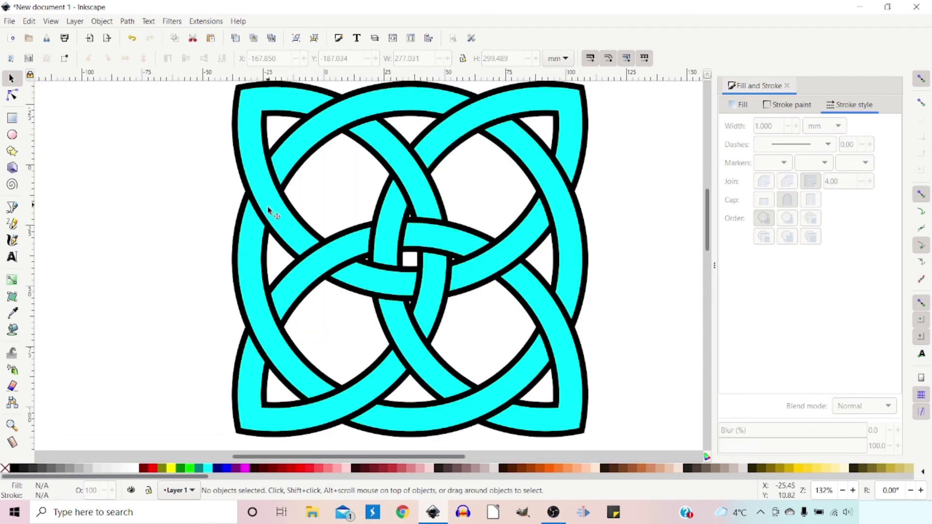
{"action": "left_click", "coordinate": [267, 188]}
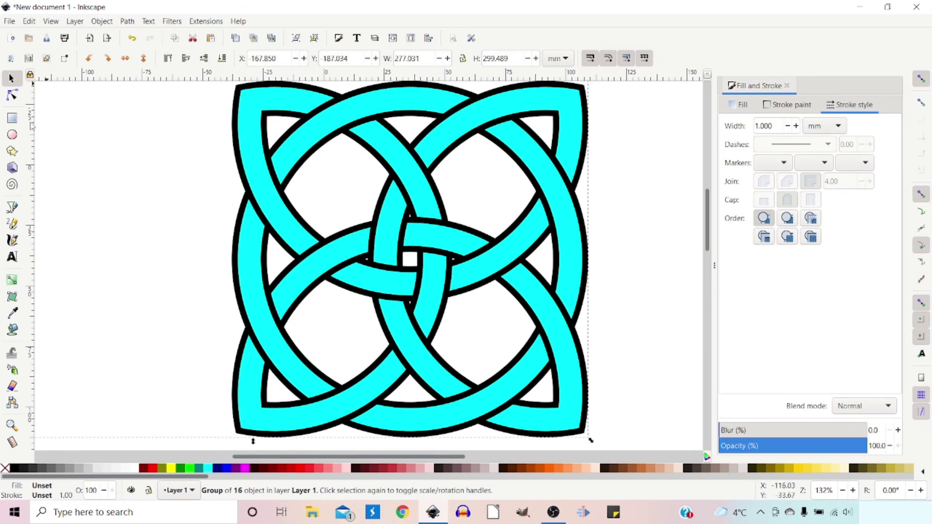
{"action": "left_click", "coordinate": [12, 95]}
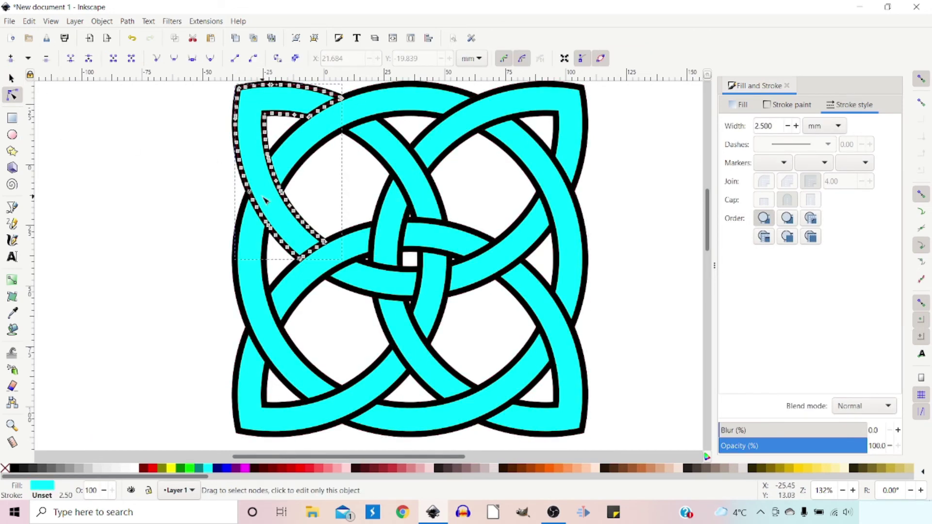
{"action": "left_click", "coordinate": [384, 146], "text": "shift"}
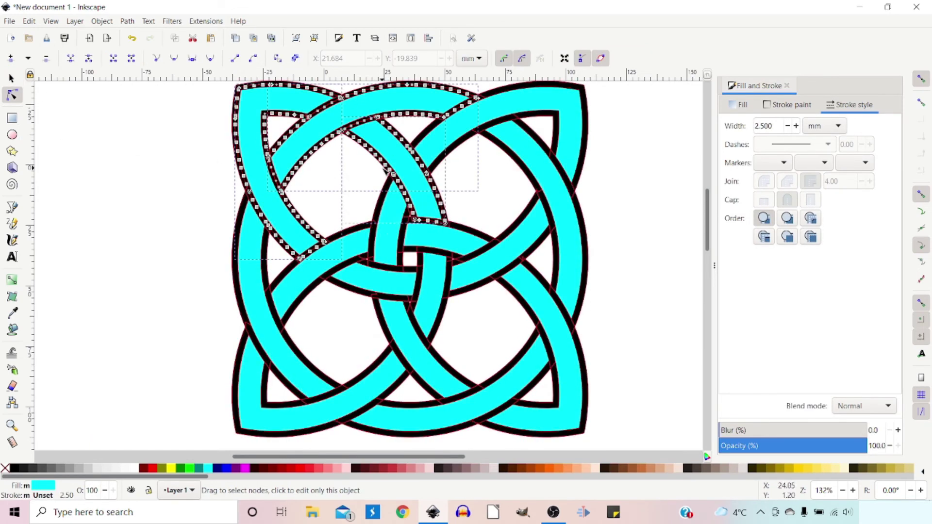
{"action": "left_click", "coordinate": [358, 257], "text": "shift"}
{"action": "left_click", "coordinate": [361, 274], "text": "shift"}
{"action": "left_click", "coordinate": [389, 334], "text": "shift"}
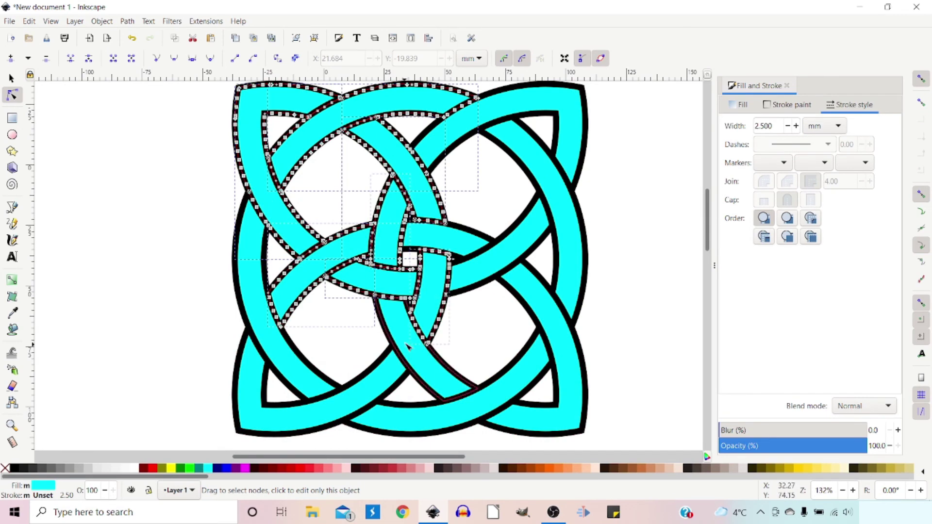
Add the remaining cyan fills of the lower and right-hand bands to the selection so every band is included.
{"action": "left_click", "coordinate": [384, 372], "text": "shift"}
{"action": "left_click", "coordinate": [555, 327], "text": "shift"}
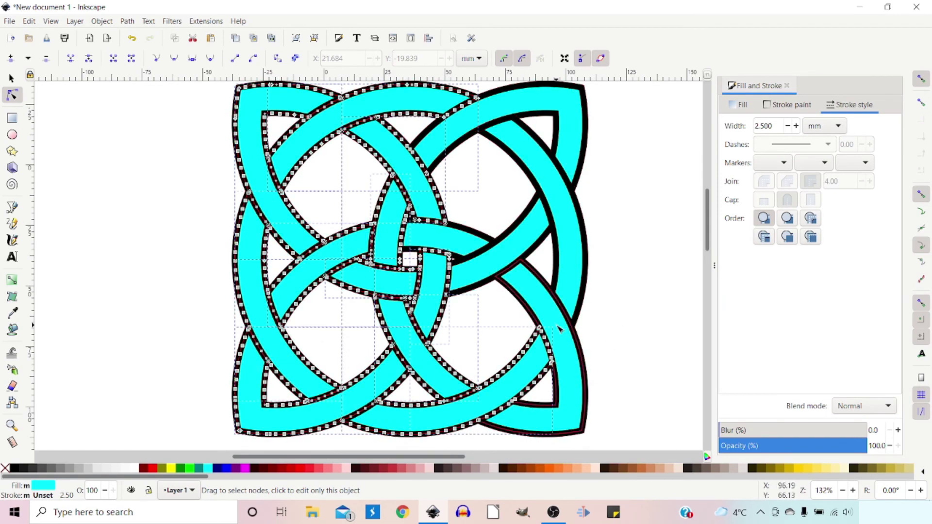
{"action": "left_click", "coordinate": [568, 253], "text": "shift"}
{"action": "left_click", "coordinate": [534, 204], "text": "shift"}
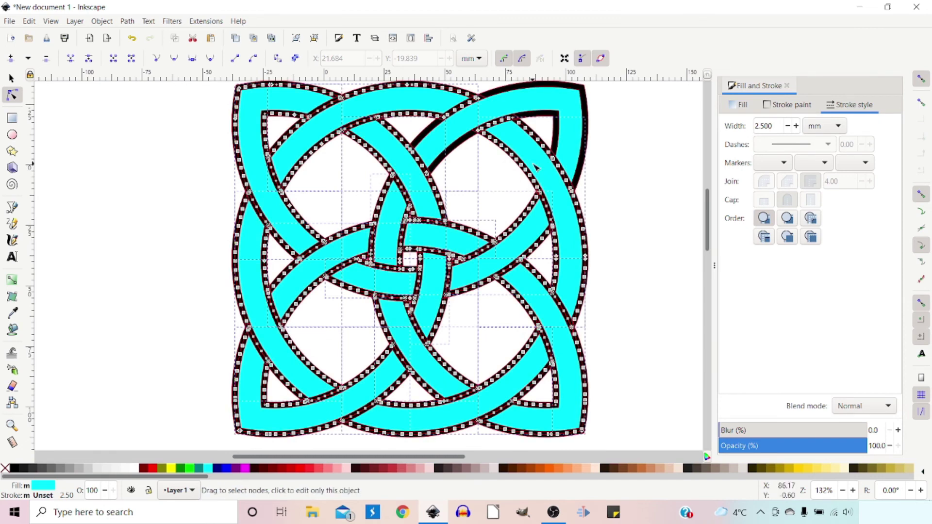
{"action": "left_click", "coordinate": [582, 114], "text": "shift"}
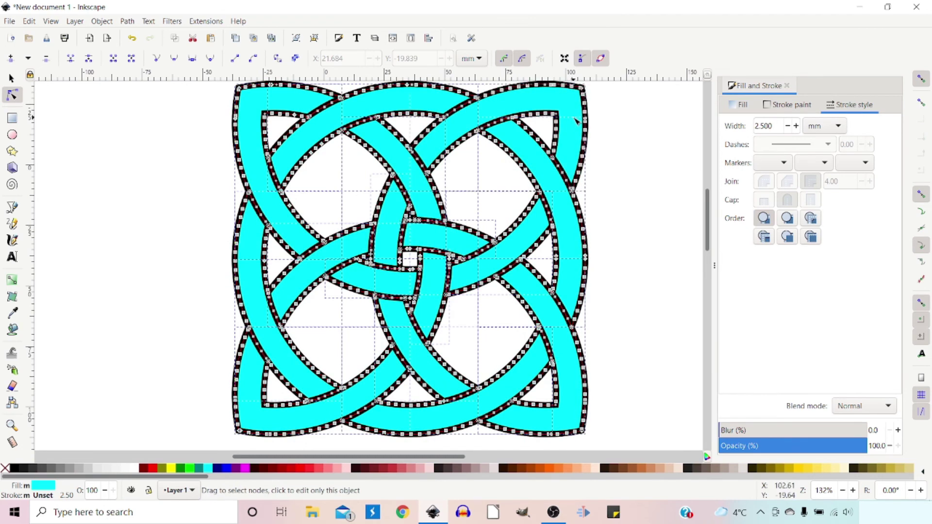
Combine all the selected cyan bands into a single path and clear the selection.
{"action": "left_click", "coordinate": [127, 21]}
{"action": "left_click", "coordinate": [151, 158]}
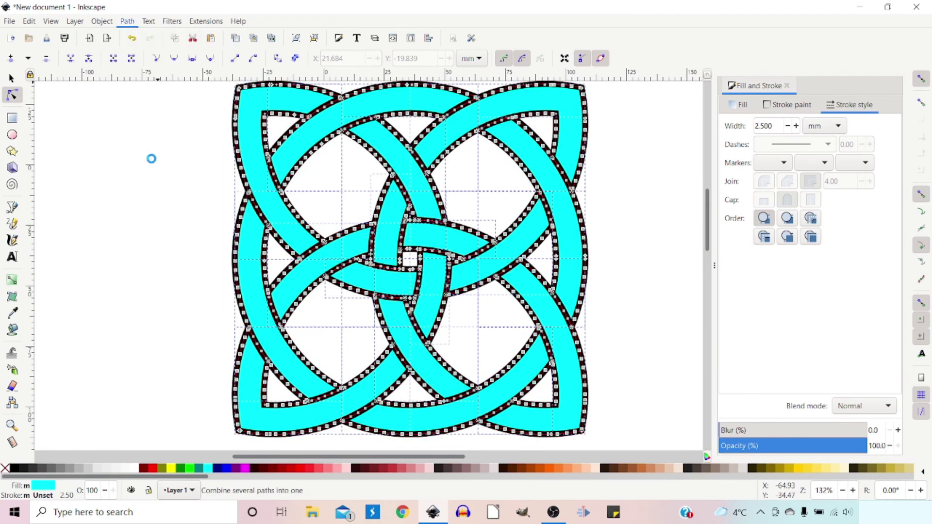
{"action": "key", "text": "Escape"}
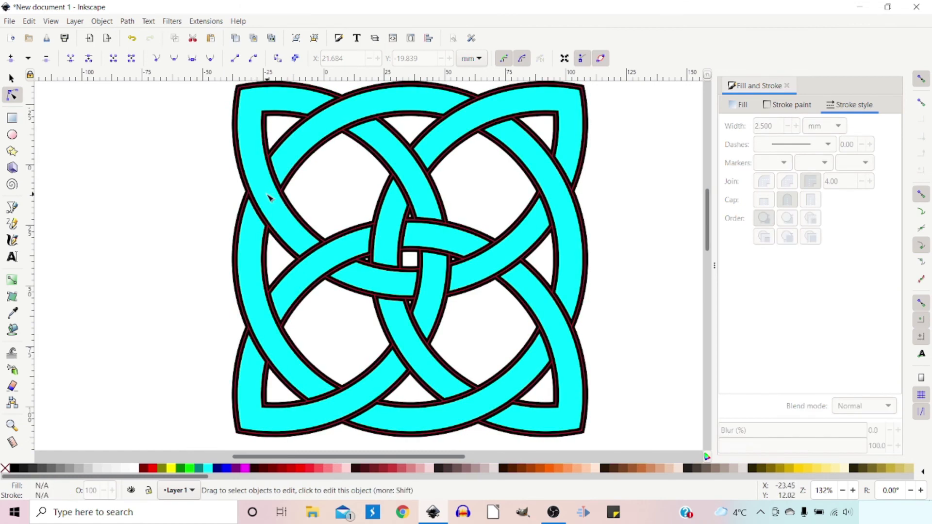
Subtract the black outline from the combined cyan bands with Difference and fill the resulting knot with navy blue.
{"action": "left_click", "coordinate": [270, 197]}
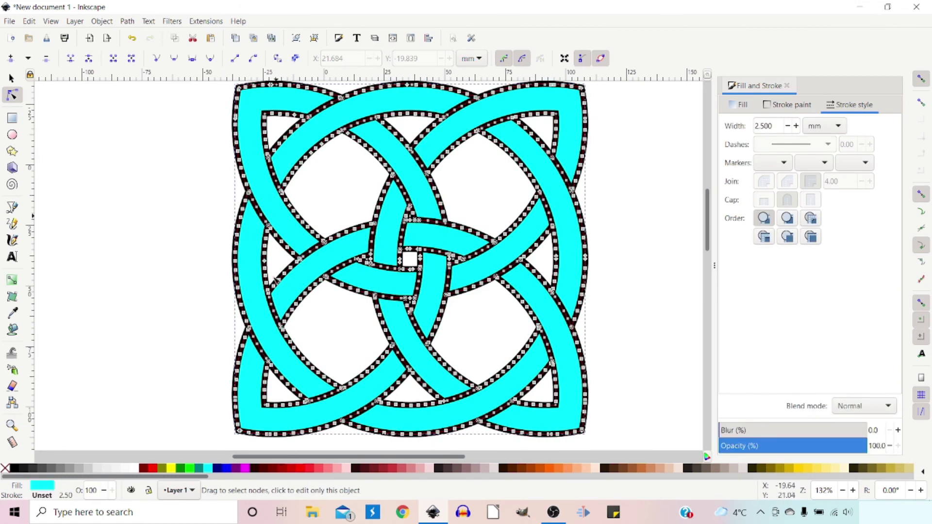
{"action": "left_click", "coordinate": [235, 269], "text": "shift"}
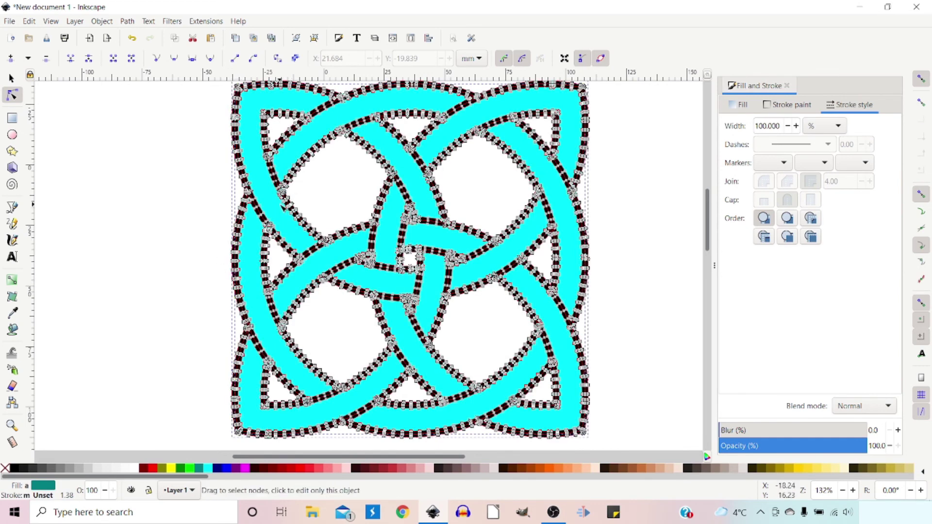
{"action": "left_click", "coordinate": [127, 21]}
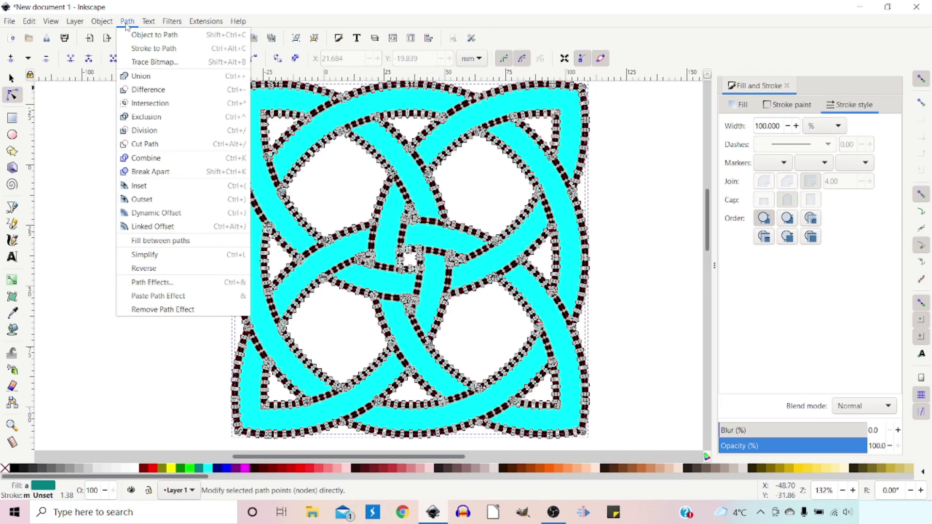
{"action": "left_click", "coordinate": [149, 90]}
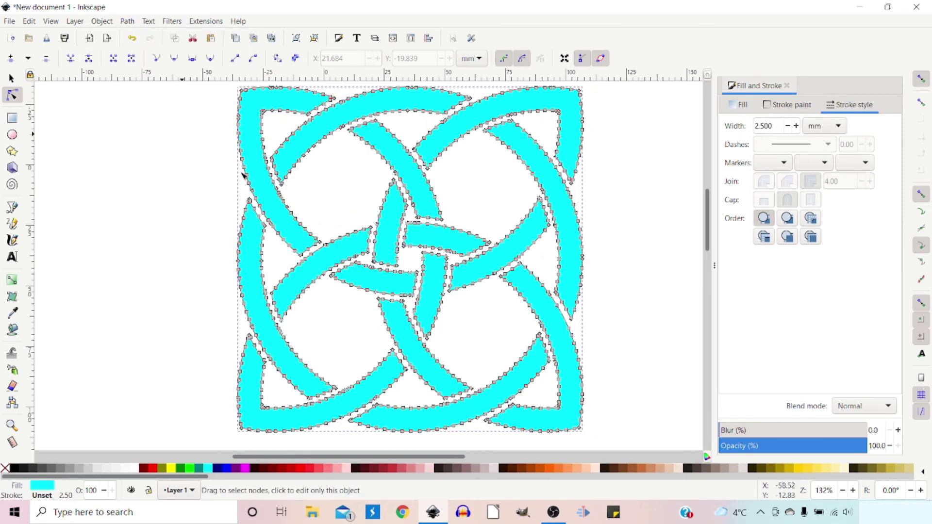
{"action": "key", "text": "shift+alt+d"}
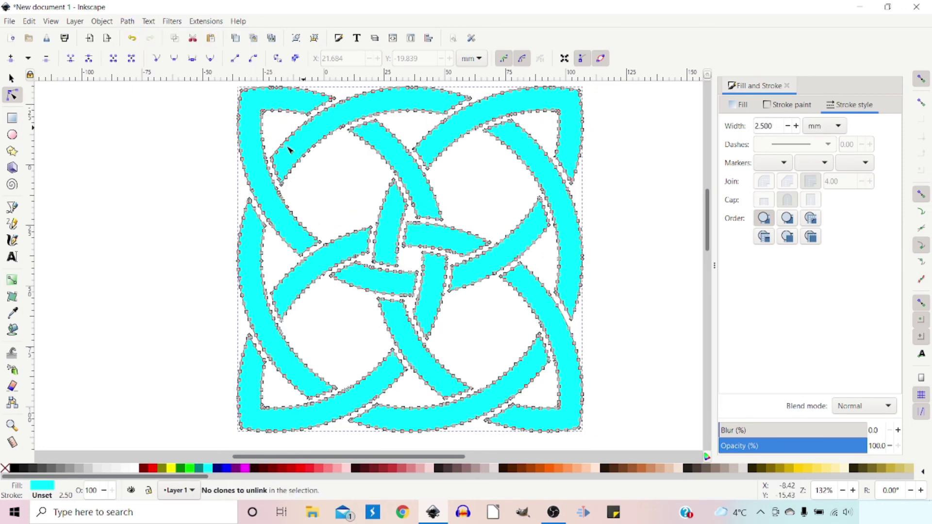
{"action": "left_click", "coordinate": [638, 212]}
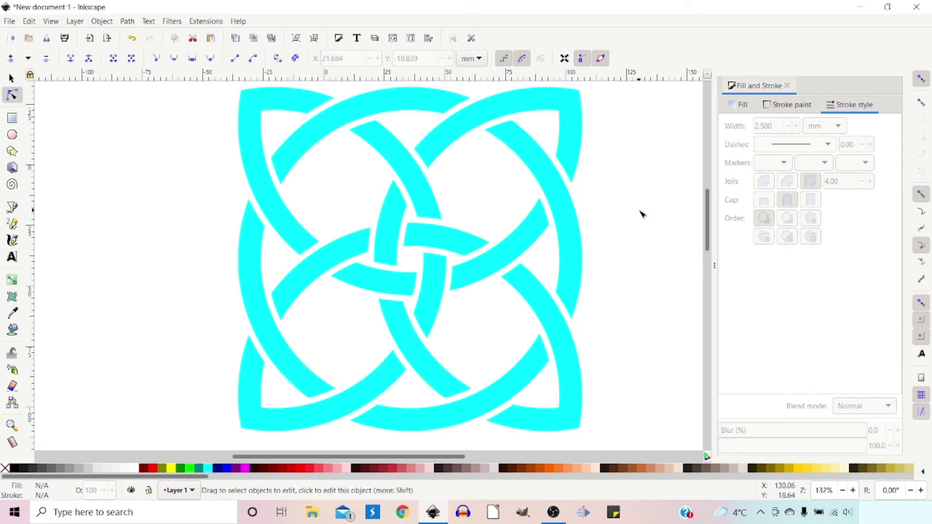
{"action": "left_click", "coordinate": [244, 119]}
{"action": "left_click", "coordinate": [221, 468]}
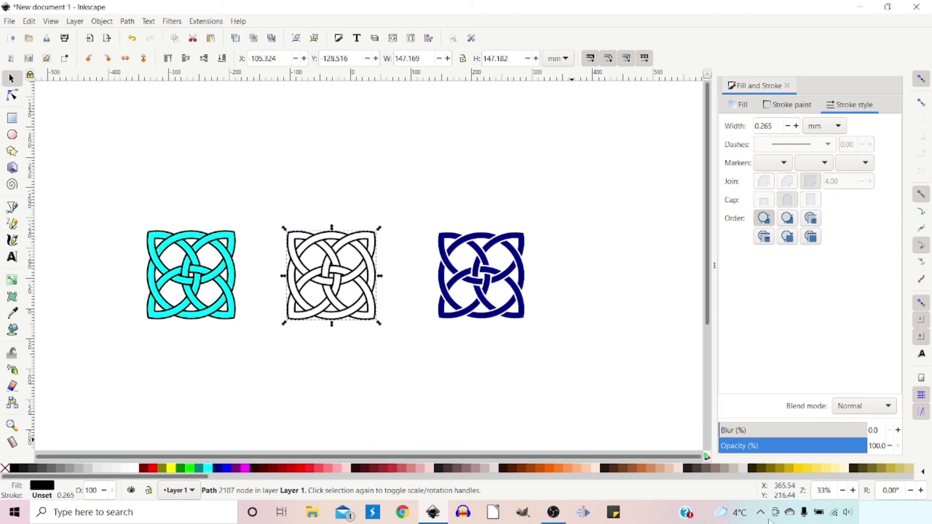
Place a pale yellow (#FFE680) background rectangle, about 1064 by 516 mm, behind all three knots.
{"action": "left_click", "coordinate": [12, 119]}
{"action": "left_click_drag", "start_coordinate": [38, 127], "coordinate": [682, 439]}
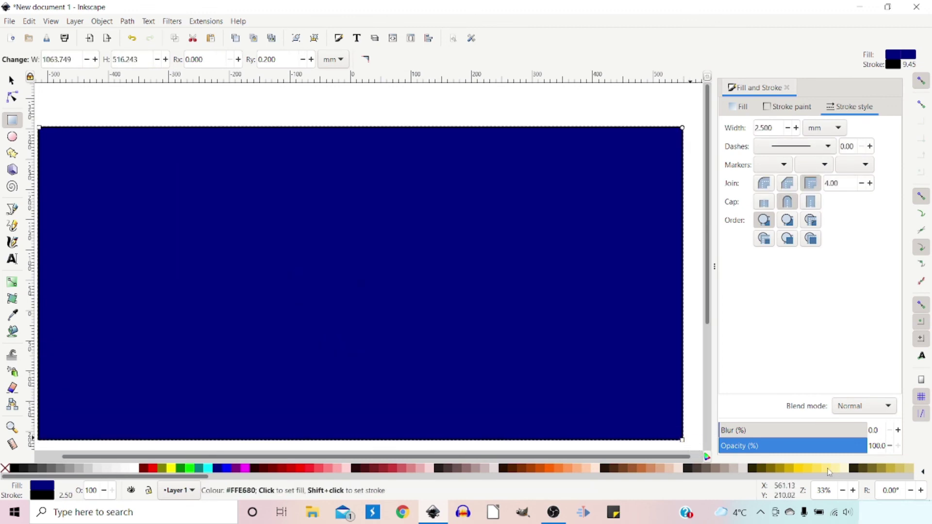
{"action": "left_click", "coordinate": [828, 472]}
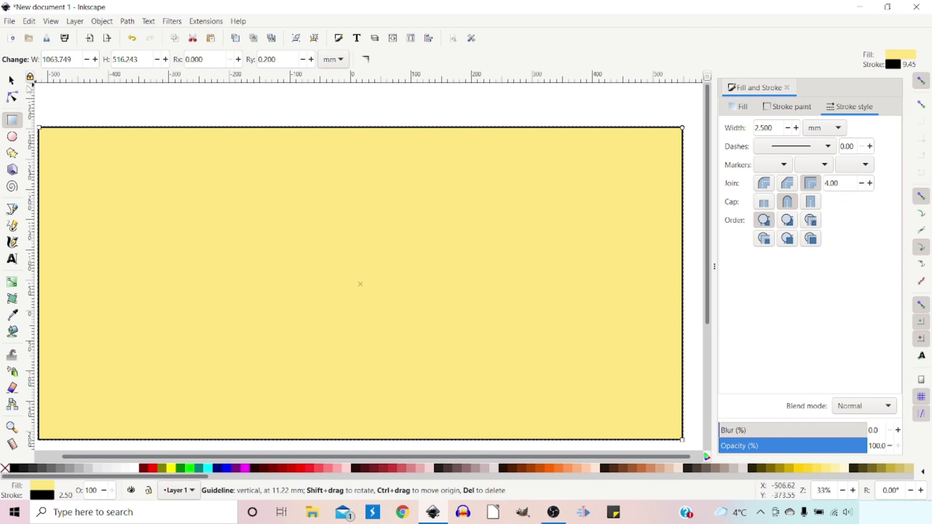
{"action": "left_click", "coordinate": [19, 80]}
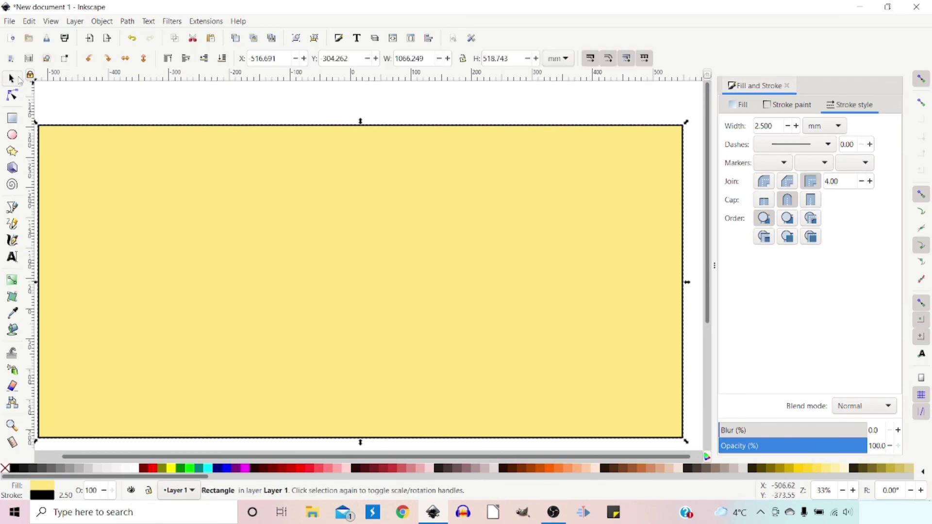
{"action": "left_click", "coordinate": [222, 59]}
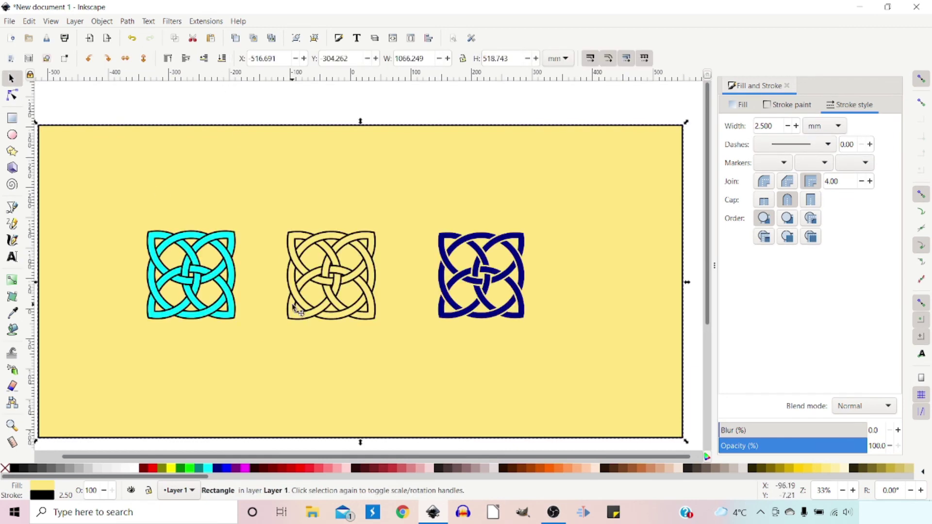